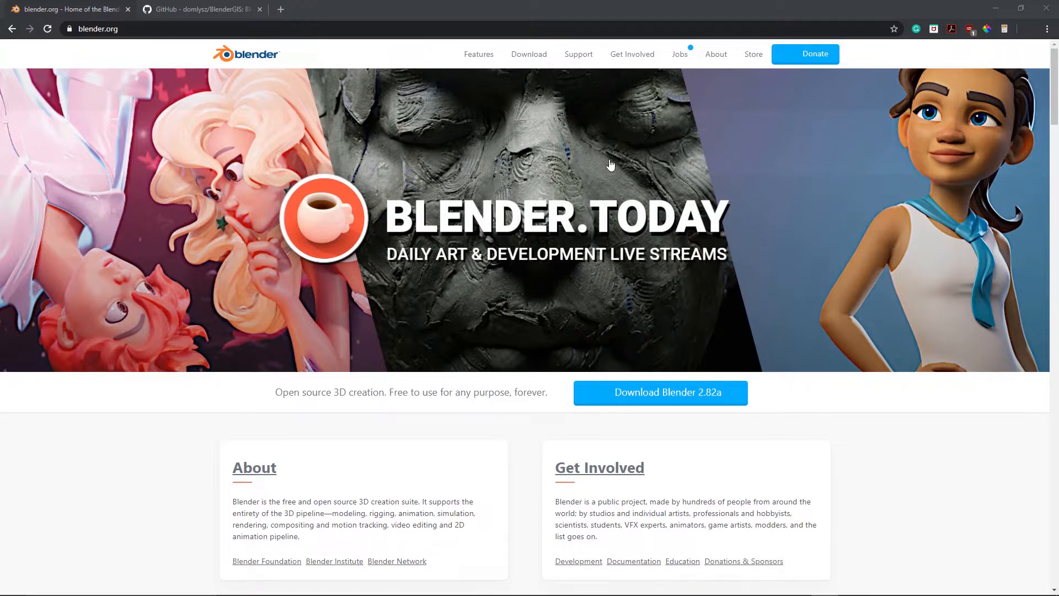
Step: Download the Windows installer of Blender 2.82a from blender.org
{"action": "left_click", "coordinate": [535, 63]}
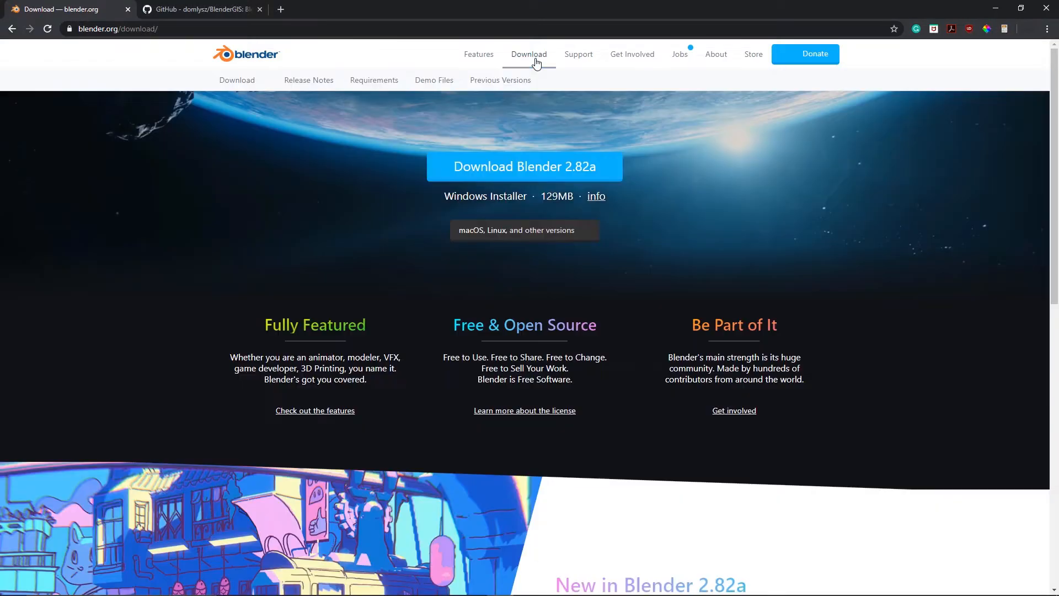
{"action": "left_click", "coordinate": [518, 176]}
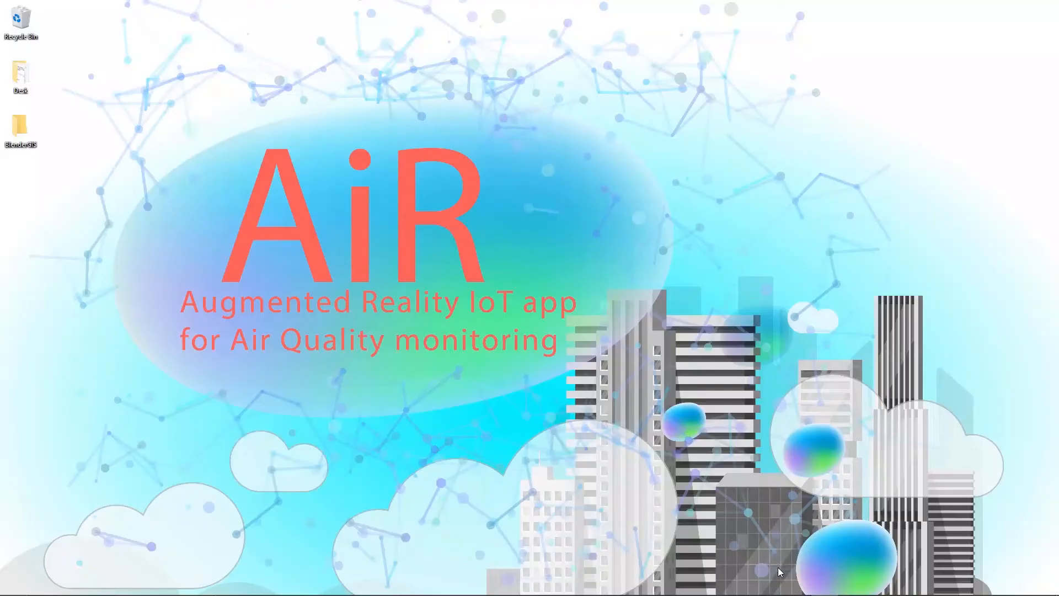
Step: Launch Blender and dismiss its splash screen
{"action": "mouse_move", "coordinate": [794, 593]}
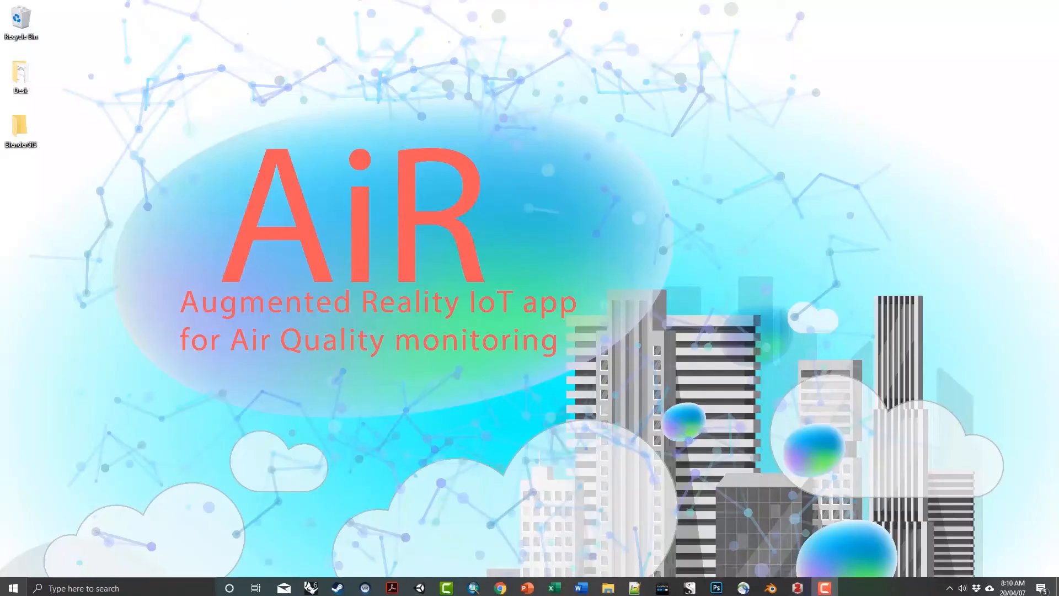
{"action": "left_click", "coordinate": [772, 589]}
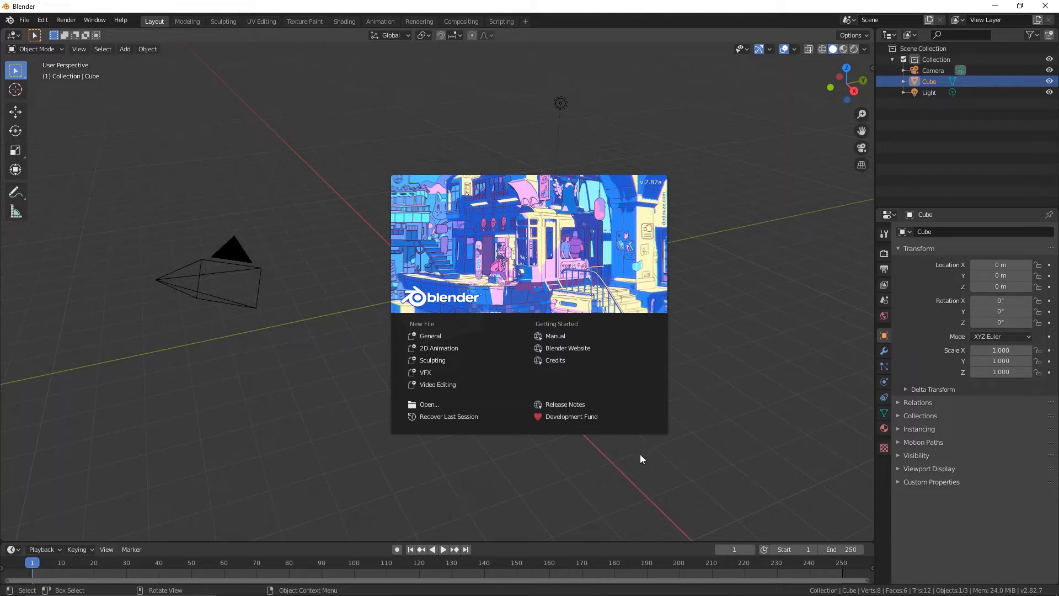
{"action": "left_click", "coordinate": [735, 299]}
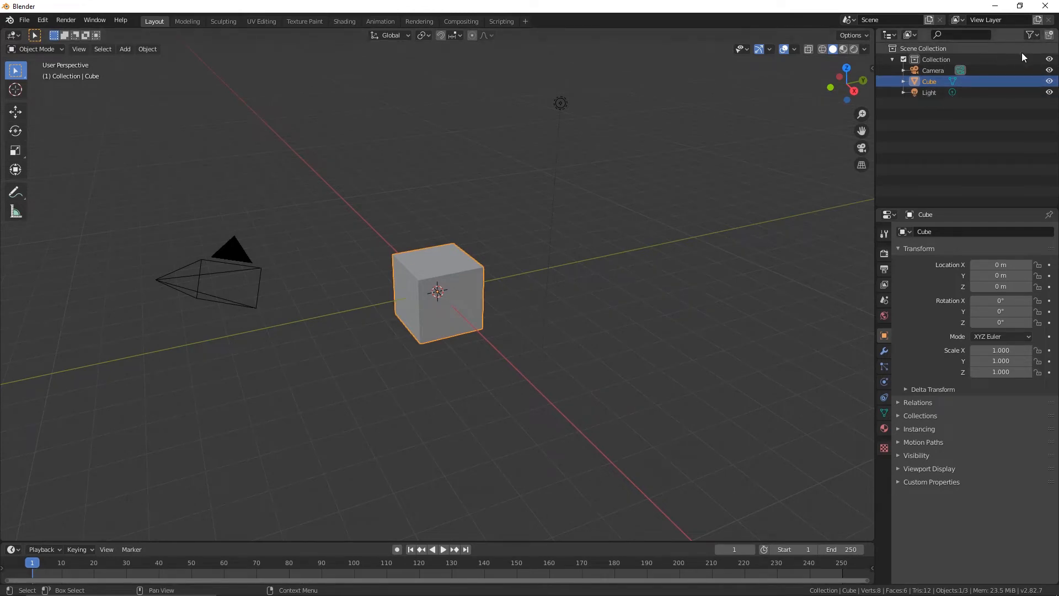
Step: Hide the default cube in the viewport and show it again
{"action": "left_click", "coordinate": [1048, 82]}
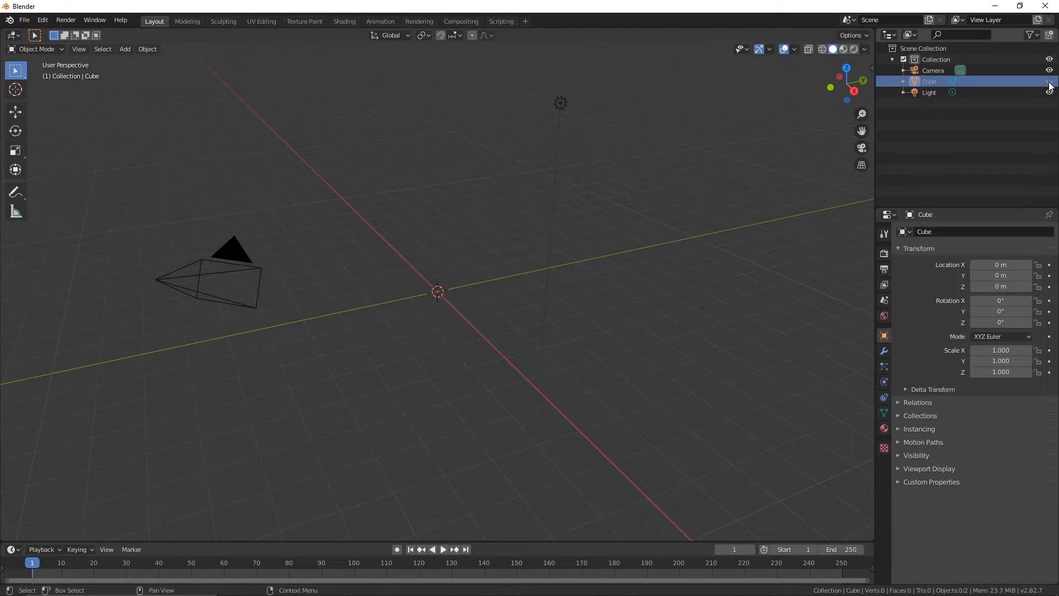
{"action": "left_click", "coordinate": [1048, 82]}
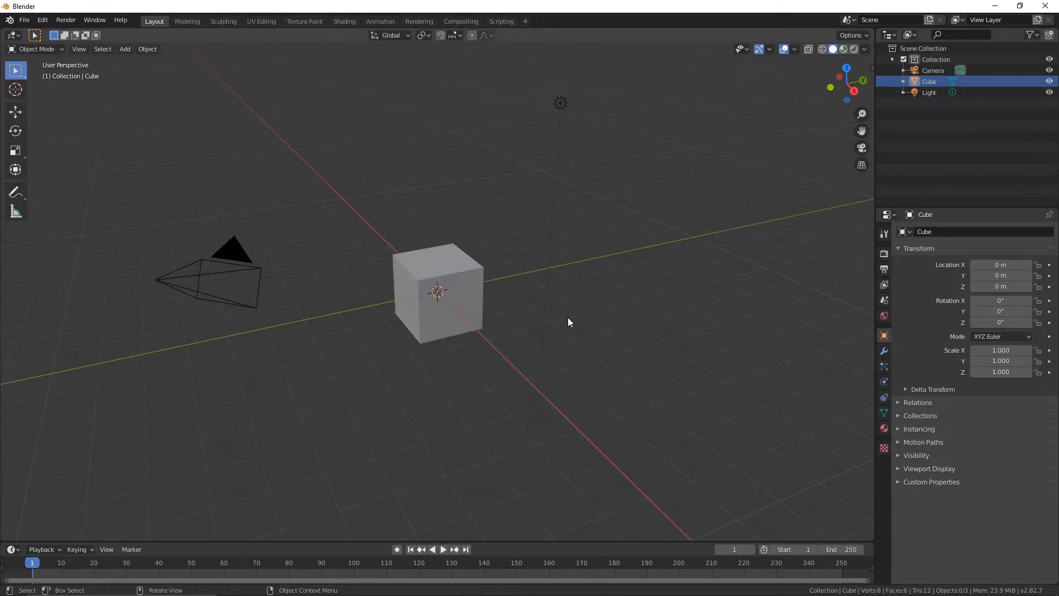
Step: Delete the default cube from the scene
{"action": "scroll", "coordinate": [569, 330], "scroll_direction": "down", "scroll_amount": 4}
{"action": "scroll", "coordinate": [554, 335], "scroll_direction": "up", "scroll_amount": 3}
{"action": "mouse_move", "coordinate": [469, 382]}
{"action": "middle_mouse_down"}
{"action": "mouse_move", "coordinate": [524, 383]}
{"action": "mouse_move", "coordinate": [572, 366]}
{"action": "mouse_move", "coordinate": [462, 381]}
{"action": "middle_mouse_up"}
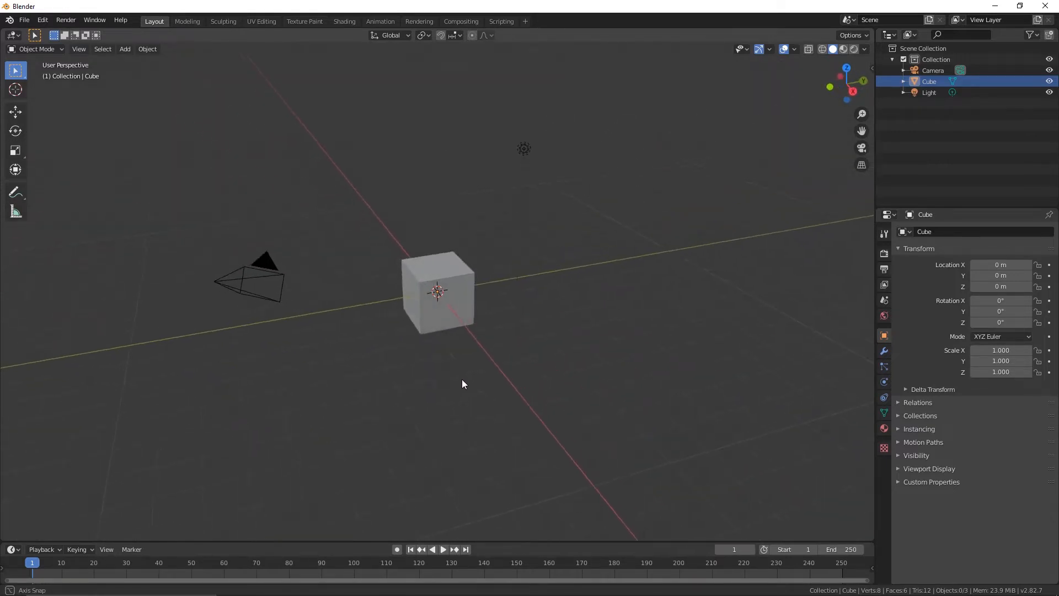
{"action": "right_click", "coordinate": [929, 80]}
{"action": "left_click", "coordinate": [870, 109]}
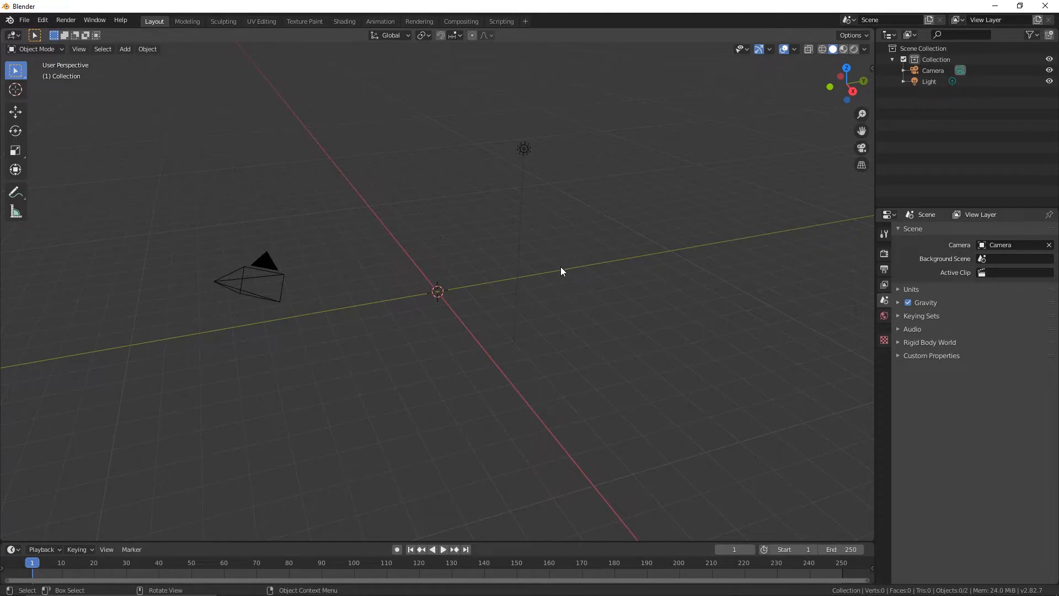
Step: Switch to Chrome, download the domlysz/BlenderGIS repository from GitHub as a ZIP, and close the WinRAR windows
{"action": "mouse_move", "coordinate": [591, 590]}
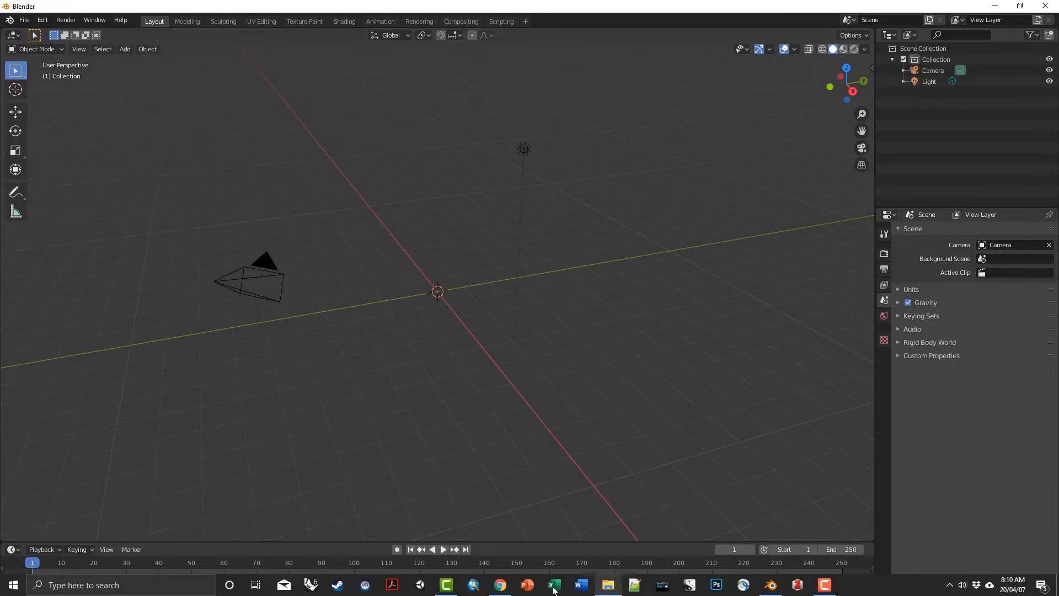
{"action": "left_click", "coordinate": [500, 589]}
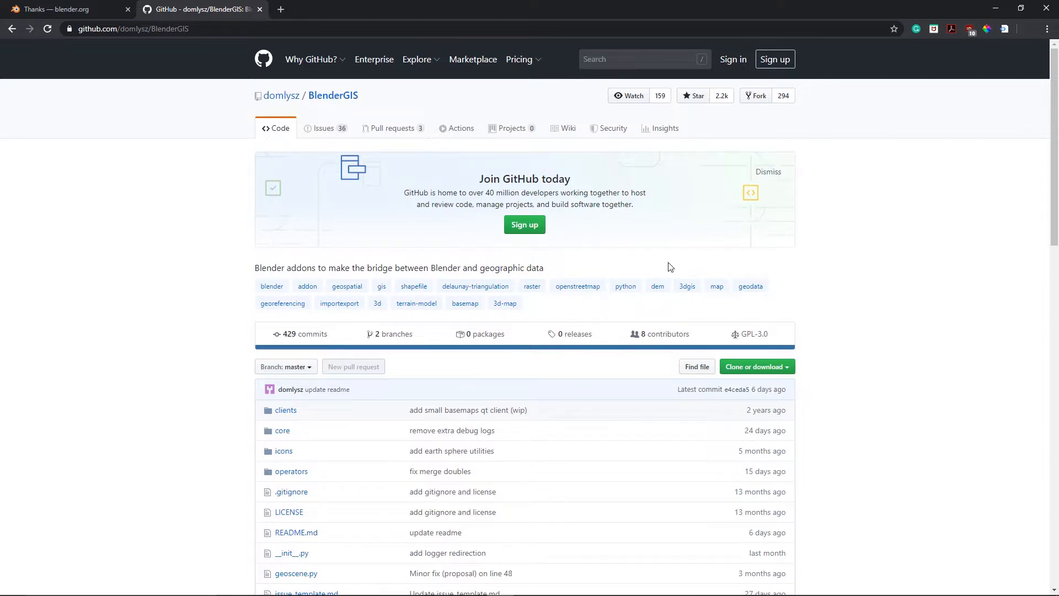
{"action": "scroll", "coordinate": [769, 327], "scroll_direction": "down", "scroll_amount": 1}
{"action": "left_click", "coordinate": [761, 311]}
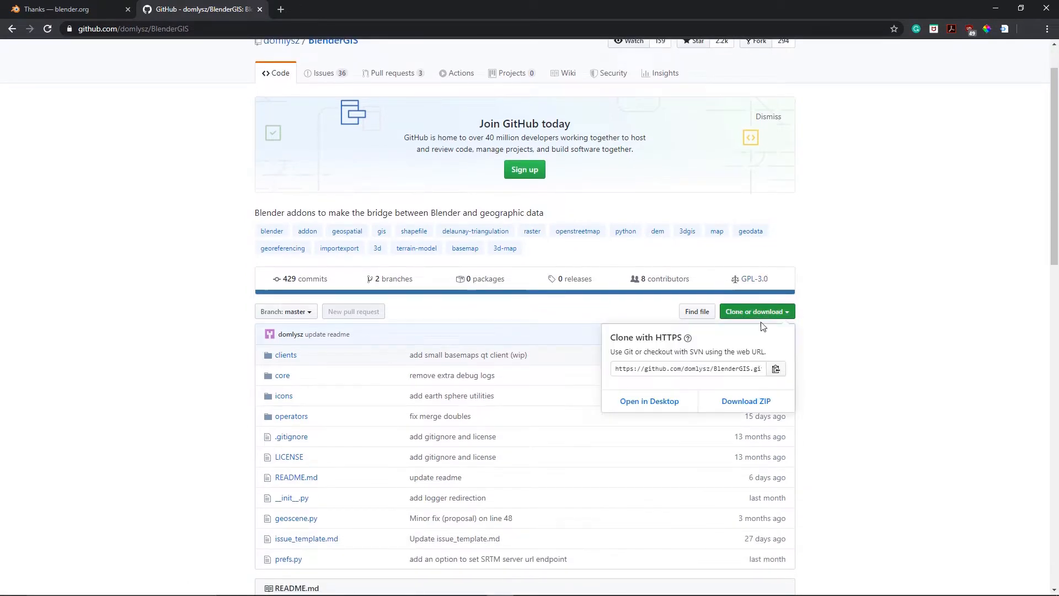
{"action": "left_click", "coordinate": [748, 402]}
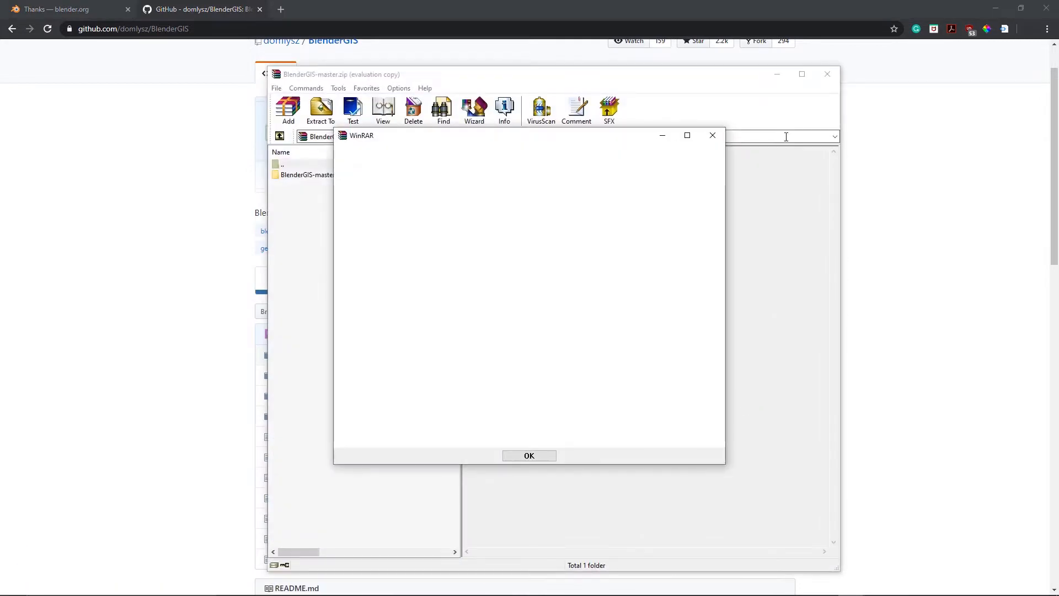
{"action": "left_click", "coordinate": [712, 135]}
{"action": "left_click", "coordinate": [827, 73]}
Step: Minimize the browser and move the downloaded BlenderGIS-master.zip from File Explorer to the desktop
{"action": "left_click", "coordinate": [998, 8]}
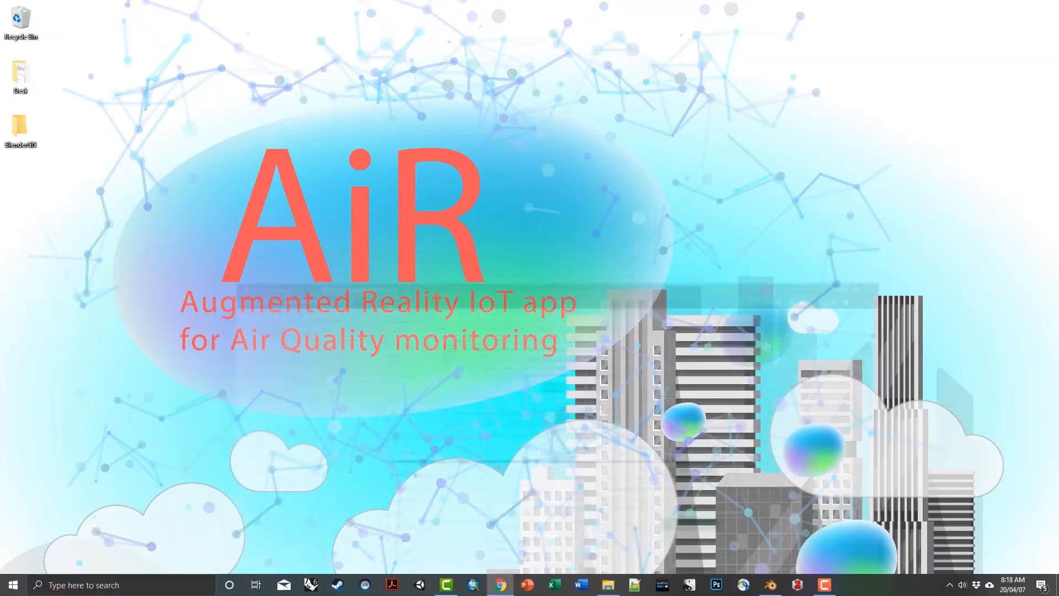
{"action": "left_click", "coordinate": [607, 584]}
{"action": "left_click_drag", "start_coordinate": [250, 96], "coordinate": [64, 205]}
{"action": "left_click", "coordinate": [942, 12]}
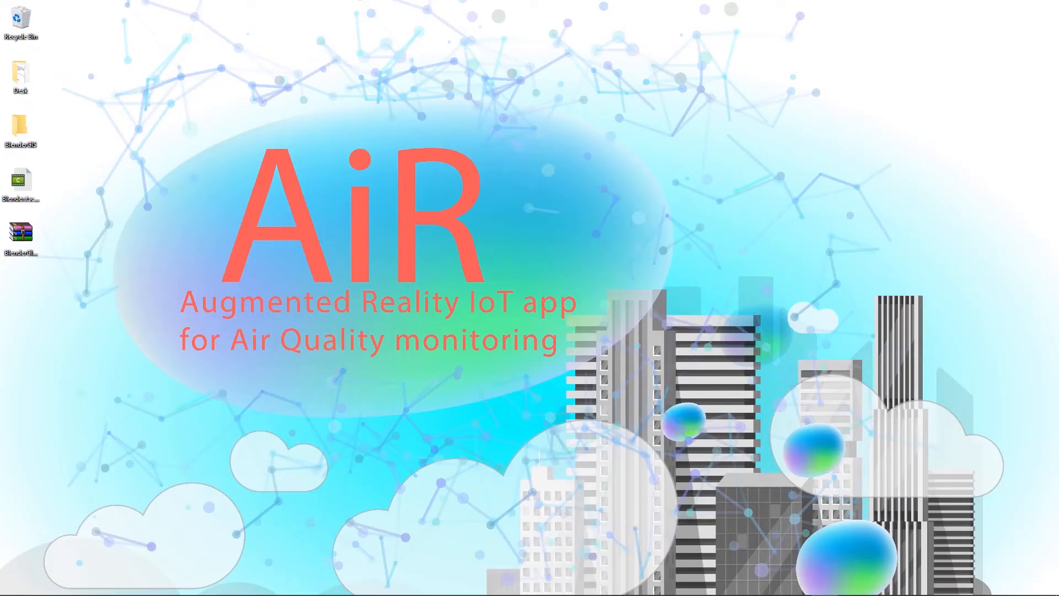
Step: Return to Blender, install BlenderGIS-master.zip from the desktop as an add-on, and enable 3D View: BlenderGIS
{"action": "left_click", "coordinate": [770, 589]}
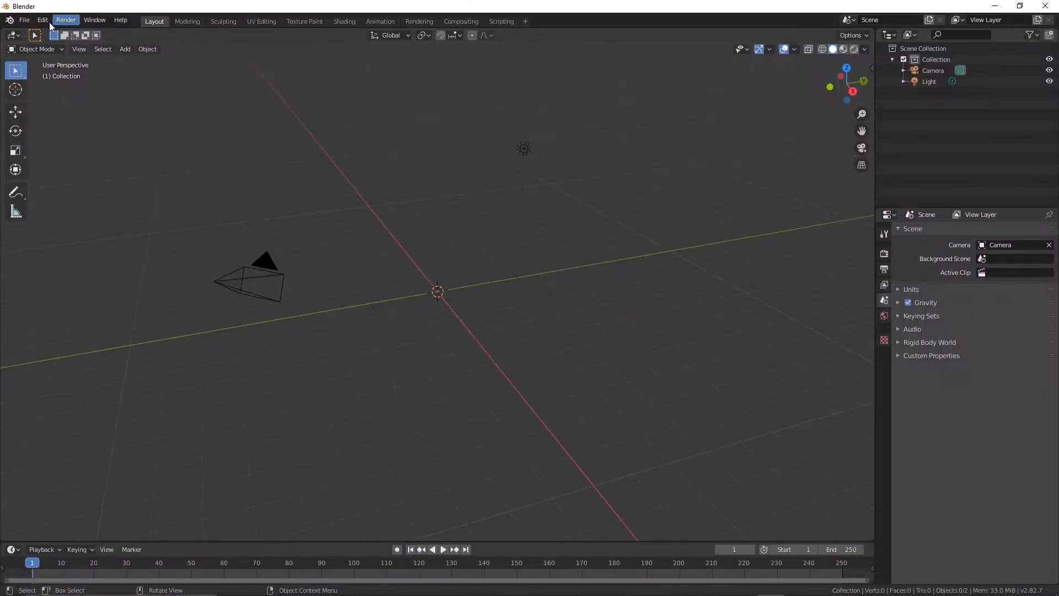
{"action": "left_click", "coordinate": [43, 21]}
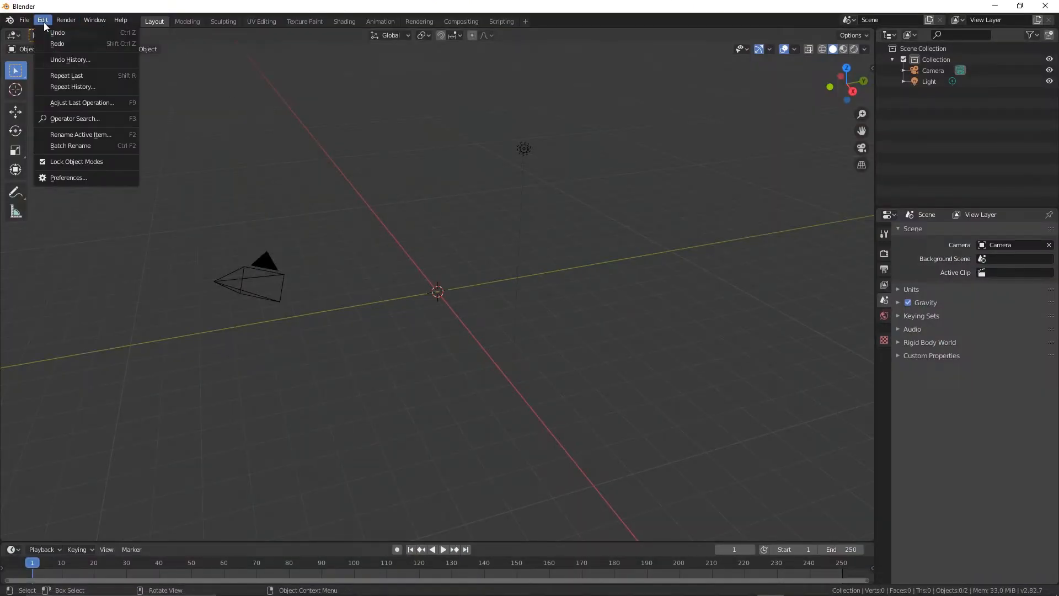
{"action": "left_click", "coordinate": [60, 178]}
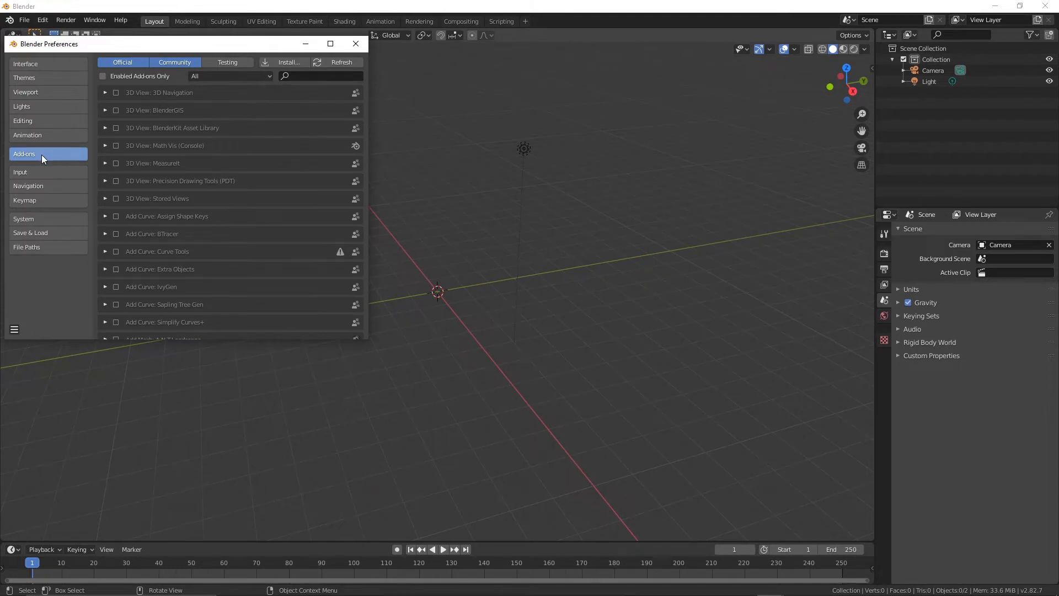
{"action": "left_click", "coordinate": [282, 62]}
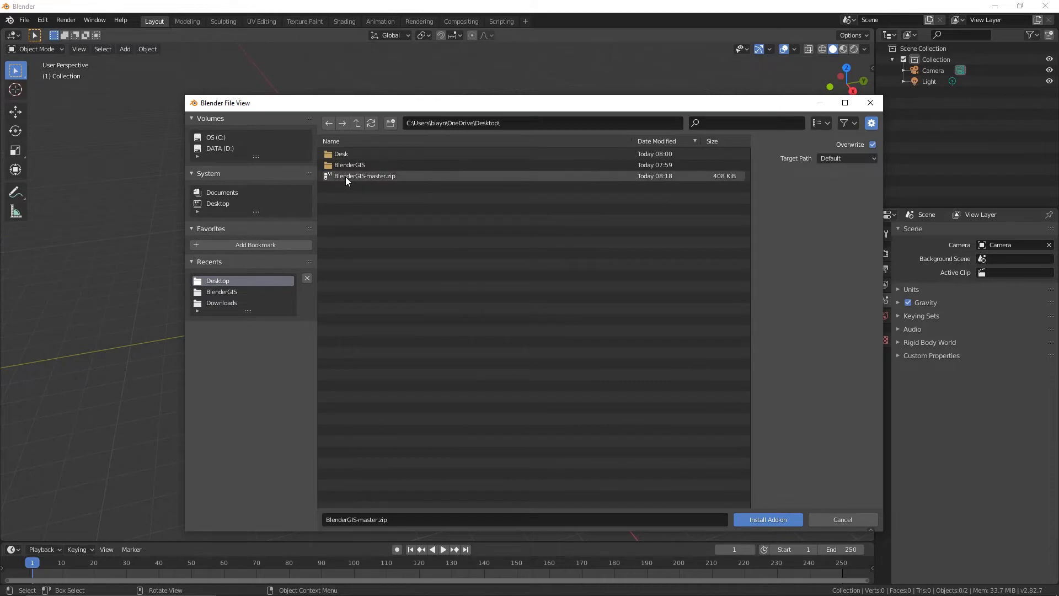
{"action": "left_click", "coordinate": [346, 177]}
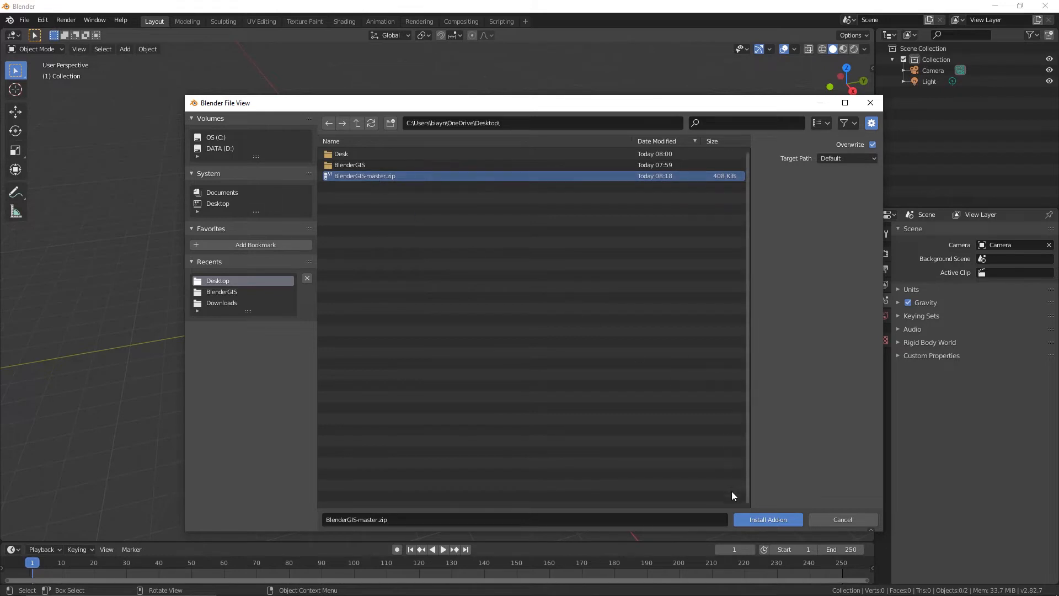
{"action": "left_click", "coordinate": [766, 520]}
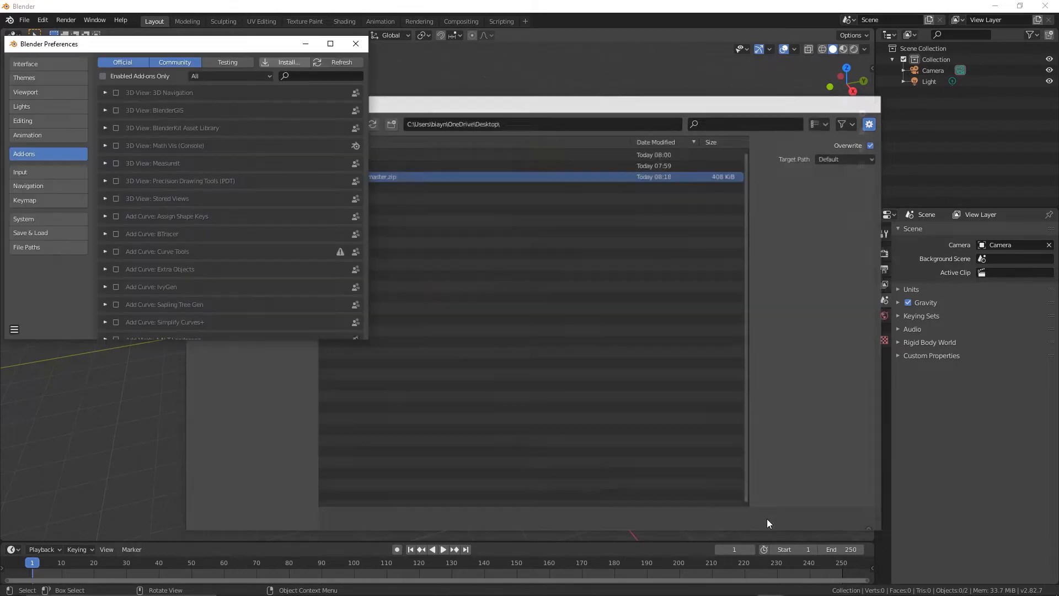
{"action": "left_click", "coordinate": [115, 110]}
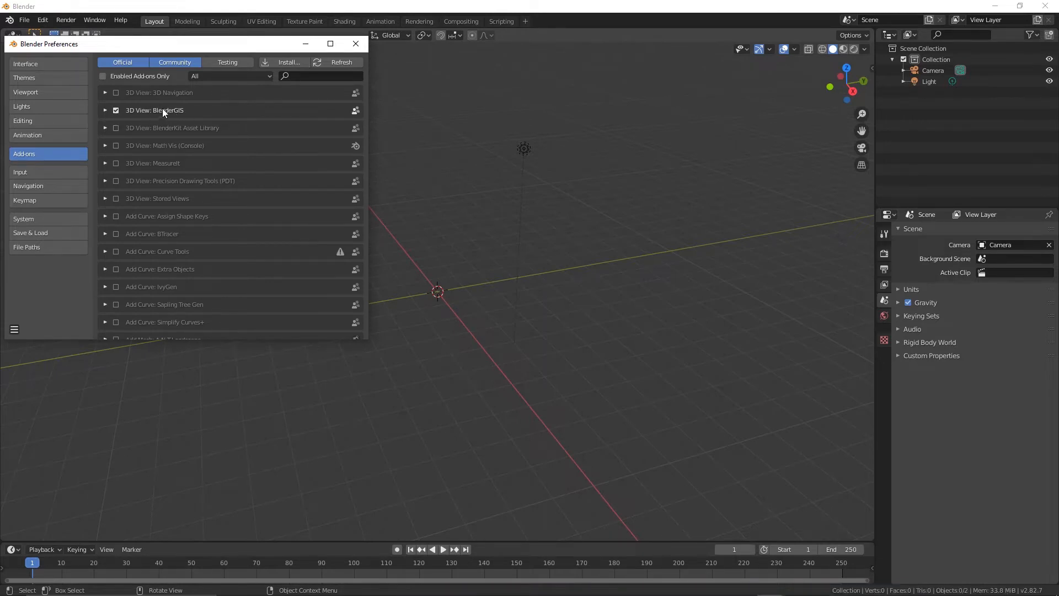
Step: Set the BlenderGIS basemaps cache folder to the BlenderGIS folder on the desktop and close the preferences
{"action": "left_click", "coordinate": [105, 110]}
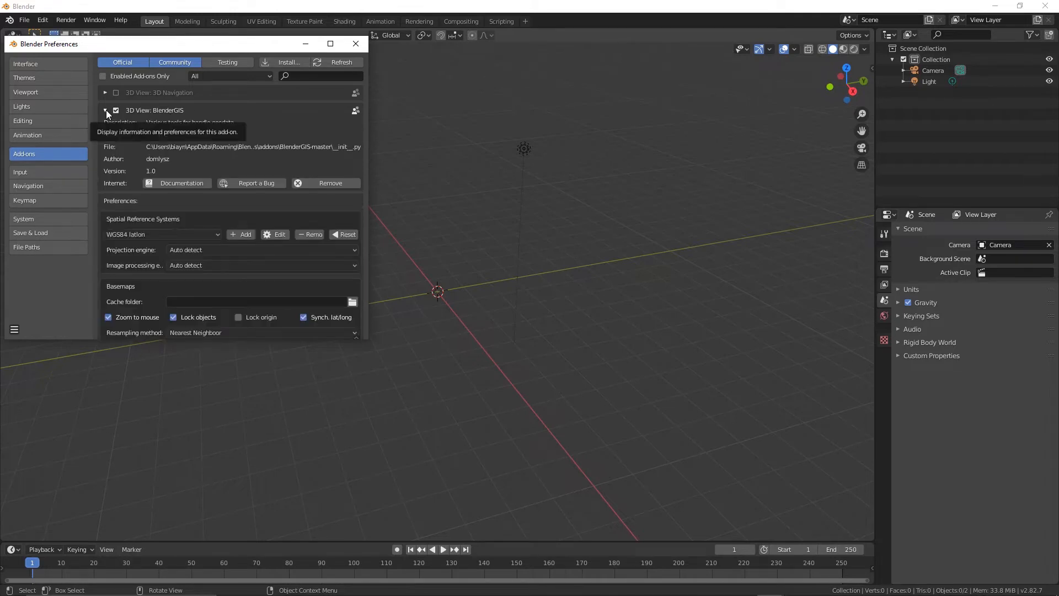
{"action": "scroll", "coordinate": [224, 290], "scroll_direction": "down", "scroll_amount": 1}
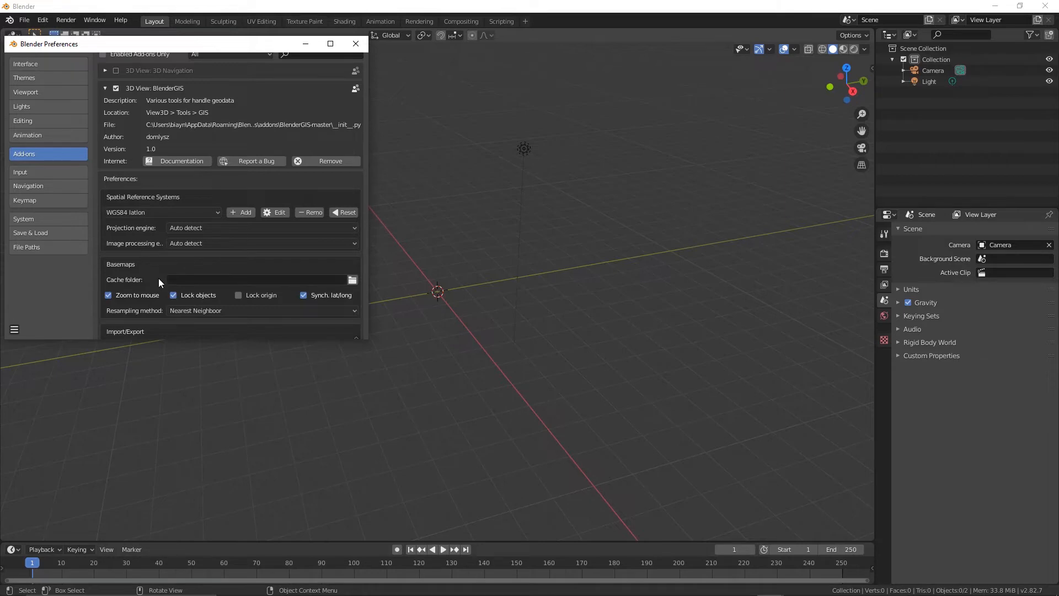
{"action": "left_click", "coordinate": [352, 281]}
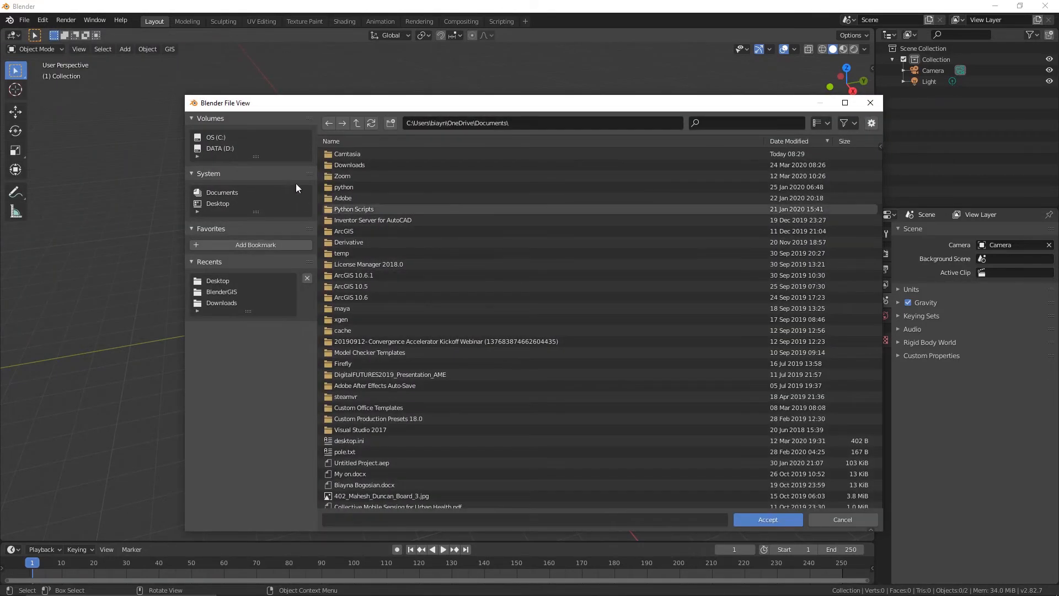
{"action": "left_click", "coordinate": [217, 204]}
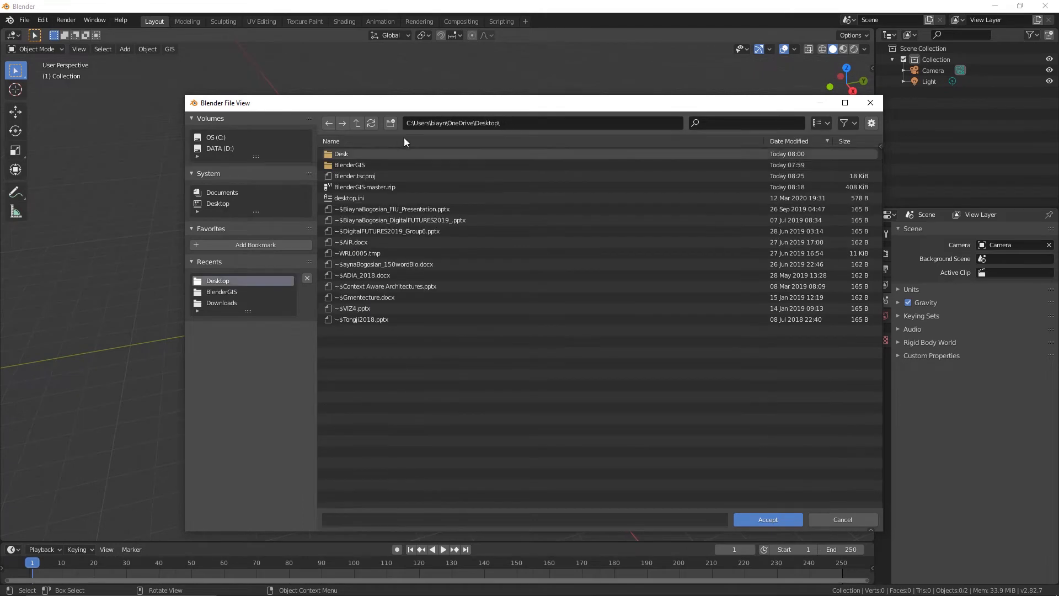
{"action": "left_click", "coordinate": [343, 165]}
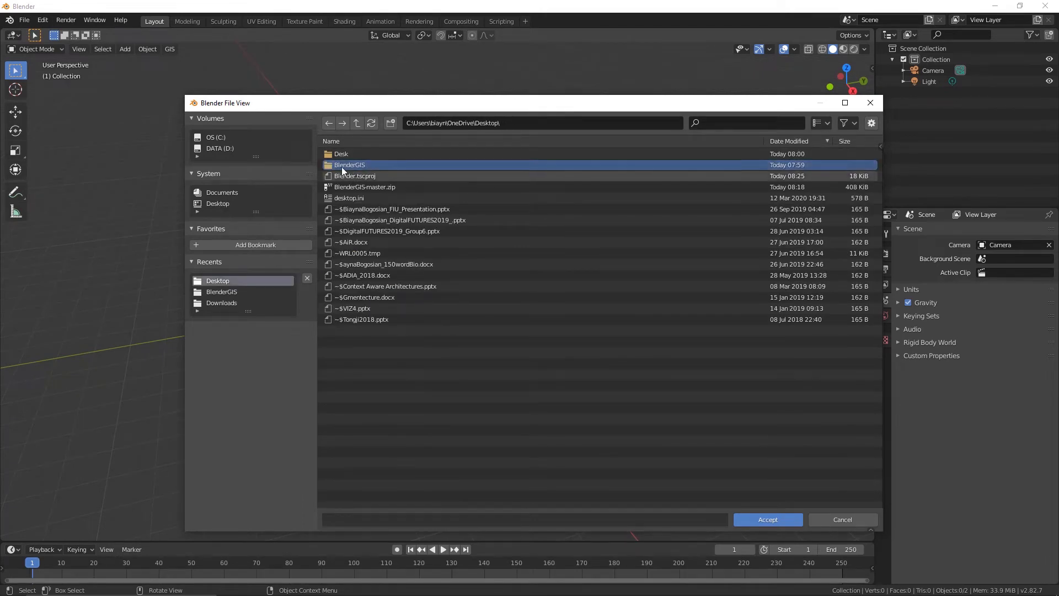
{"action": "left_click", "coordinate": [764, 518]}
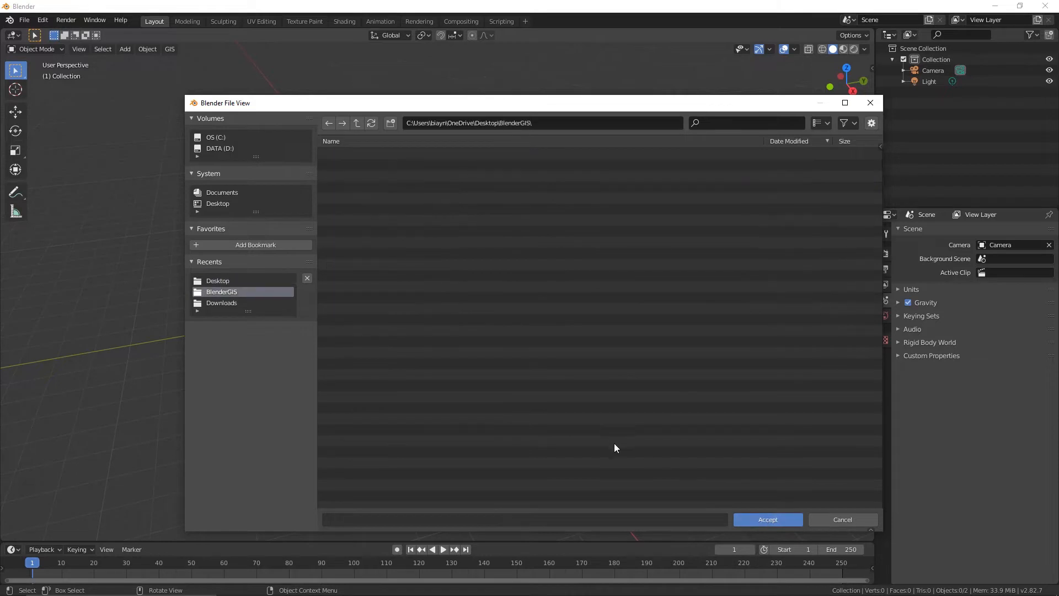
{"action": "left_click", "coordinate": [763, 518]}
{"action": "left_click", "coordinate": [356, 43]}
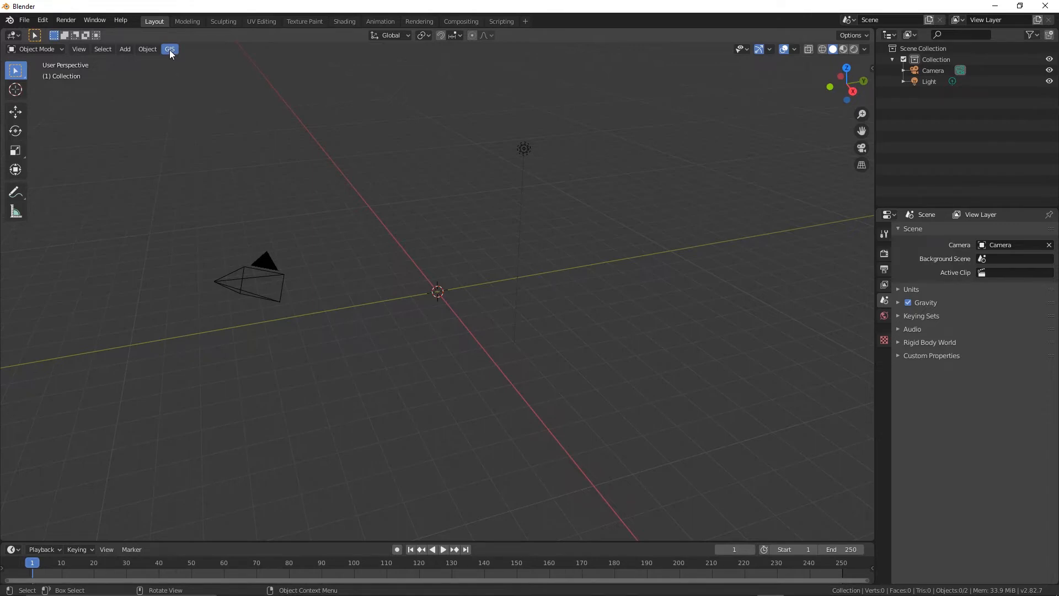
Step: Add a web geodata basemap to the scene using Google as the source and Satellite as the layer
{"action": "left_click", "coordinate": [169, 50]}
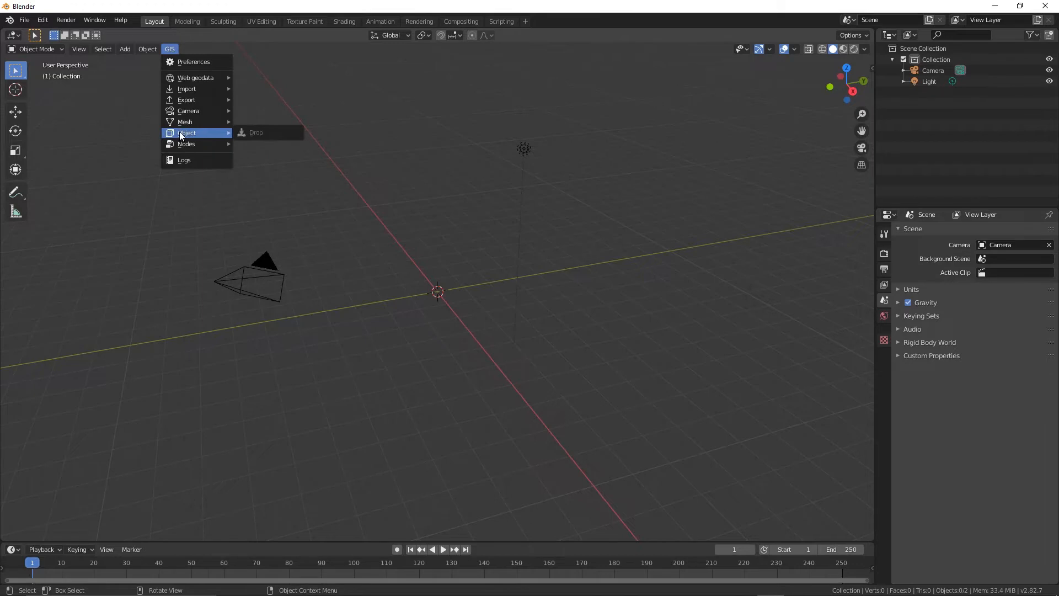
{"action": "mouse_move", "coordinate": [193, 77]}
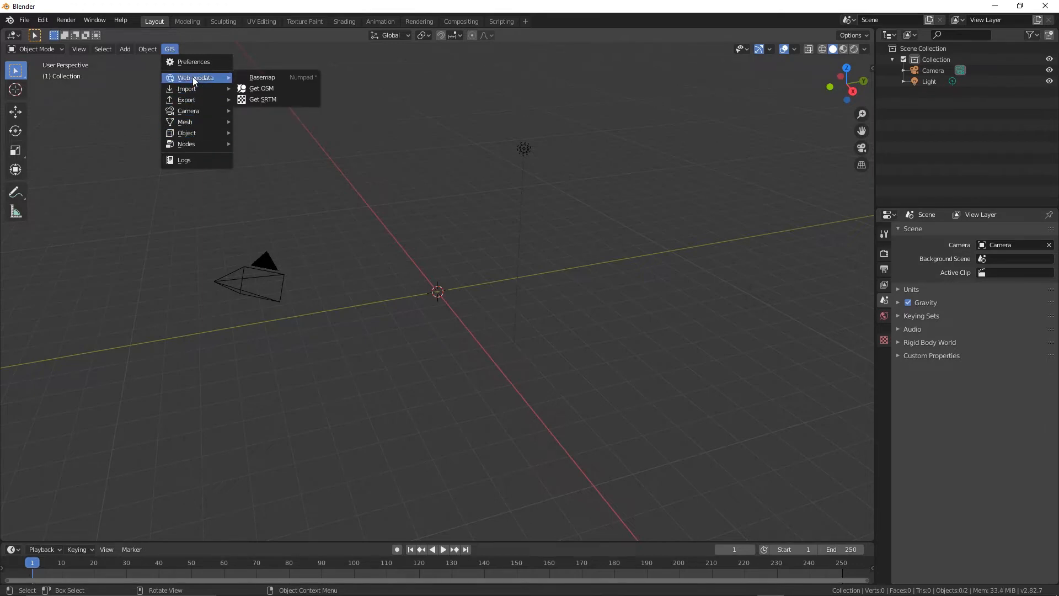
{"action": "left_click", "coordinate": [281, 77]}
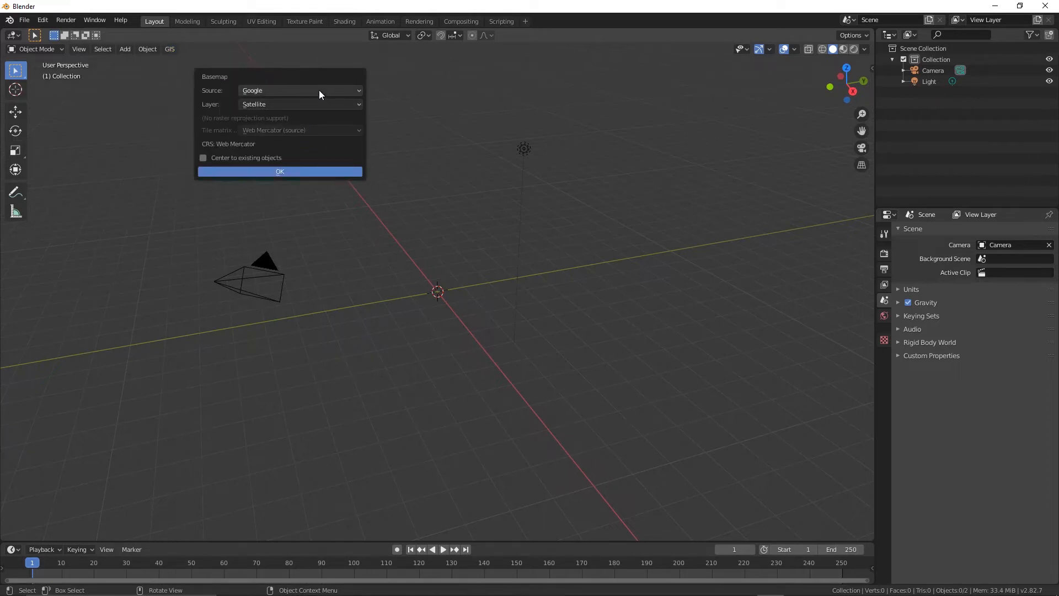
{"action": "left_click", "coordinate": [296, 91]}
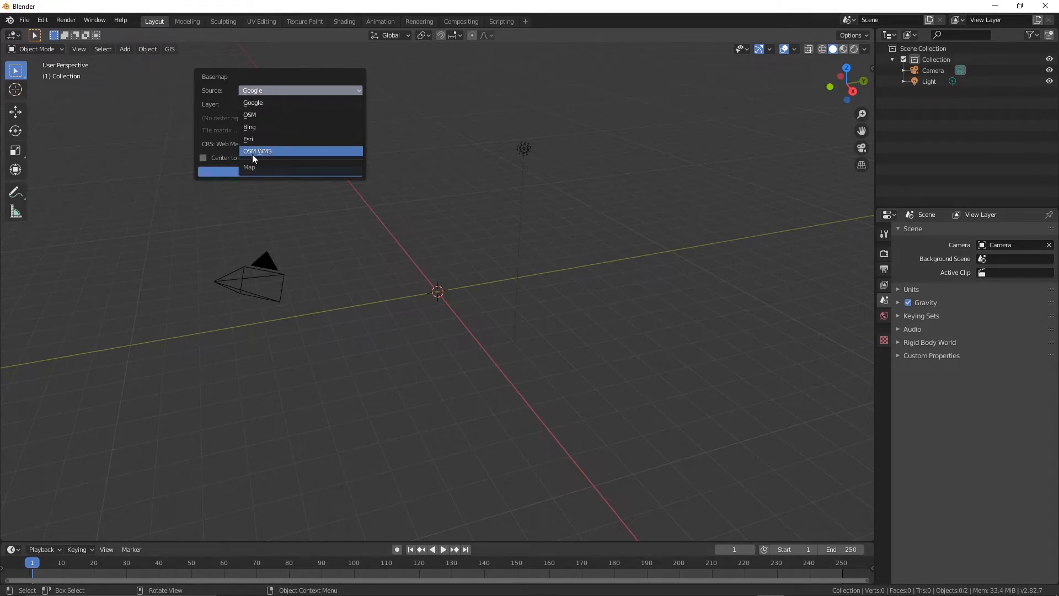
{"action": "left_click", "coordinate": [266, 103]}
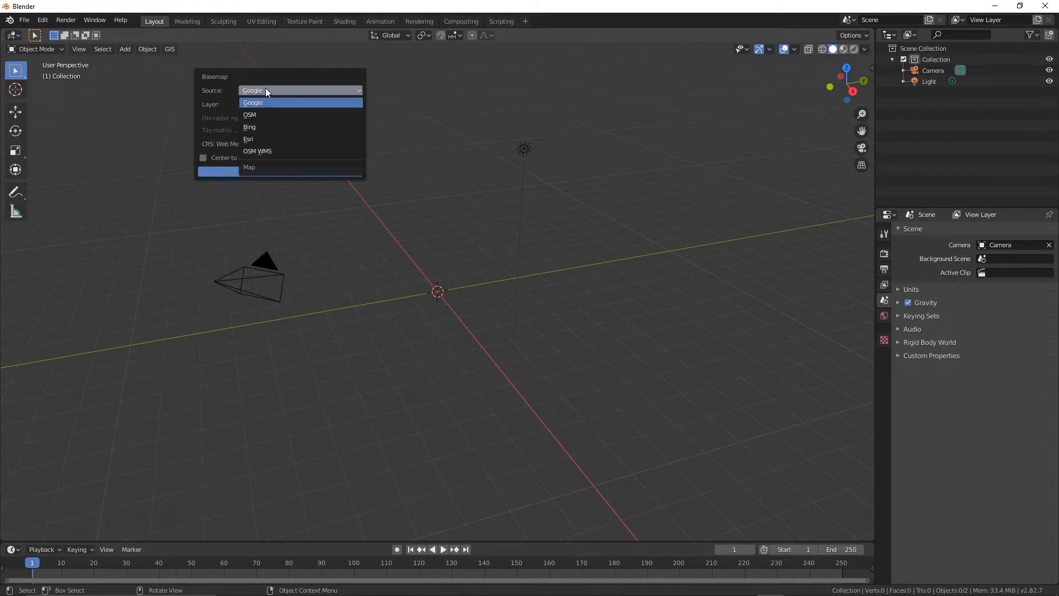
{"action": "left_click", "coordinate": [279, 171]}
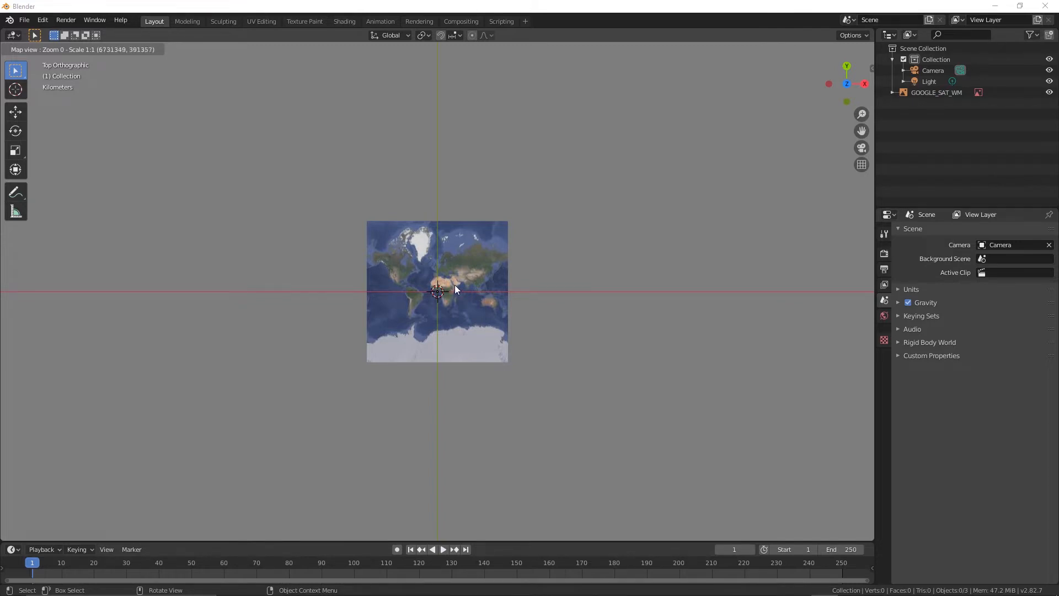
Step: Go to miami on the satellite basemap with a zoom level of 17
{"action": "scroll", "coordinate": [430, 279], "scroll_direction": "up", "scroll_amount": 1}
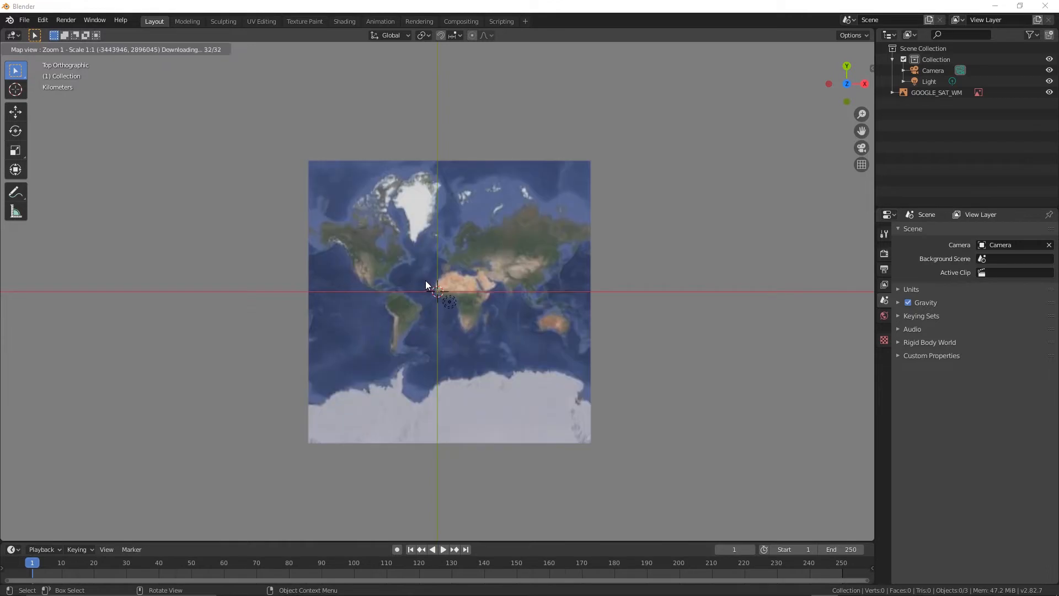
{"action": "scroll", "coordinate": [432, 267], "scroll_direction": "up", "scroll_amount": 1}
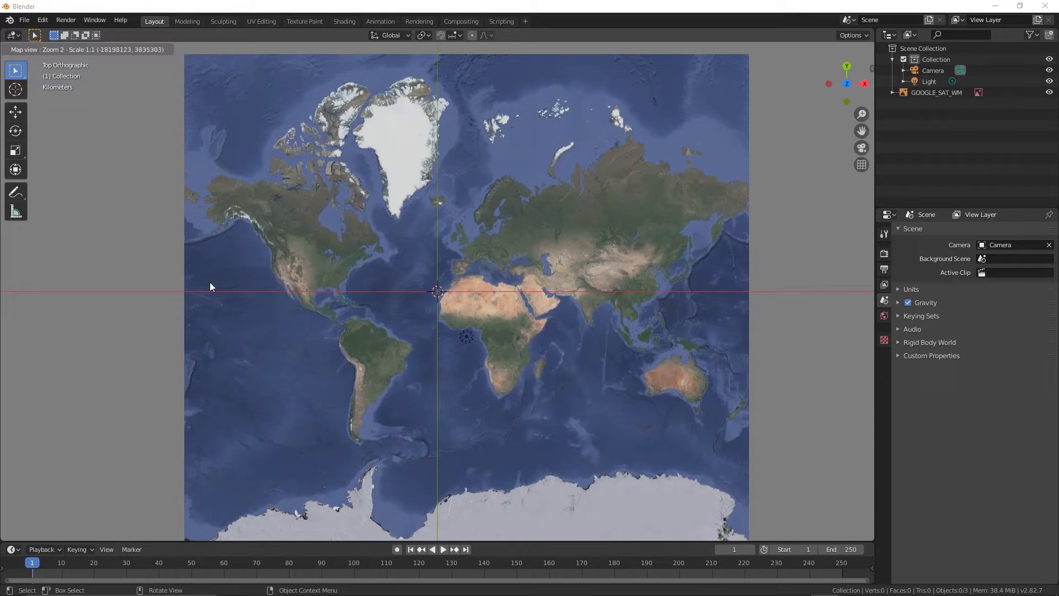
{"action": "left_click", "coordinate": [175, 270]}
{"action": "key", "text": "g"}
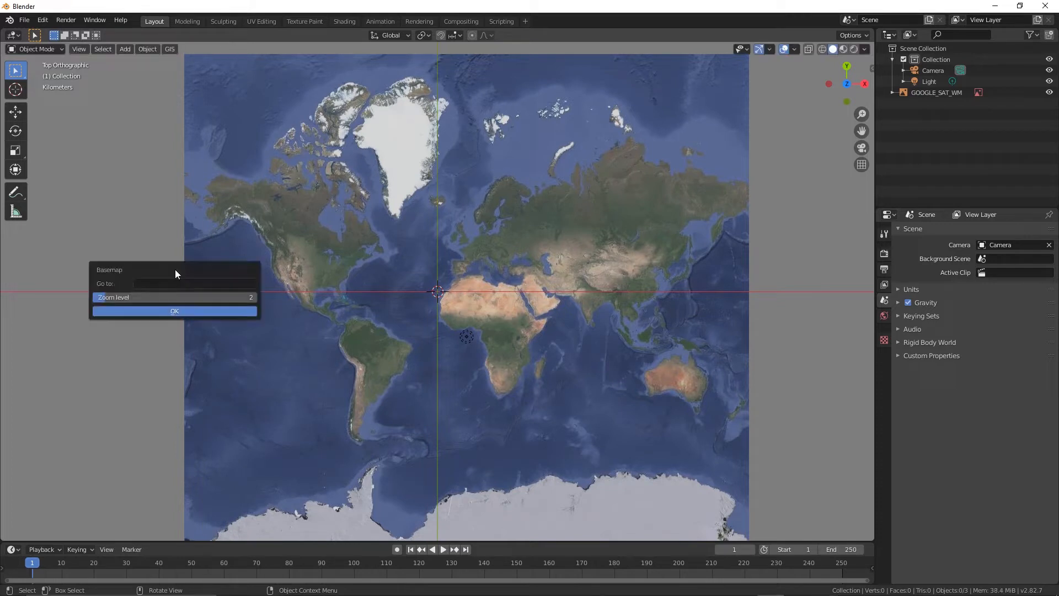
{"action": "left_click", "coordinate": [168, 282]}
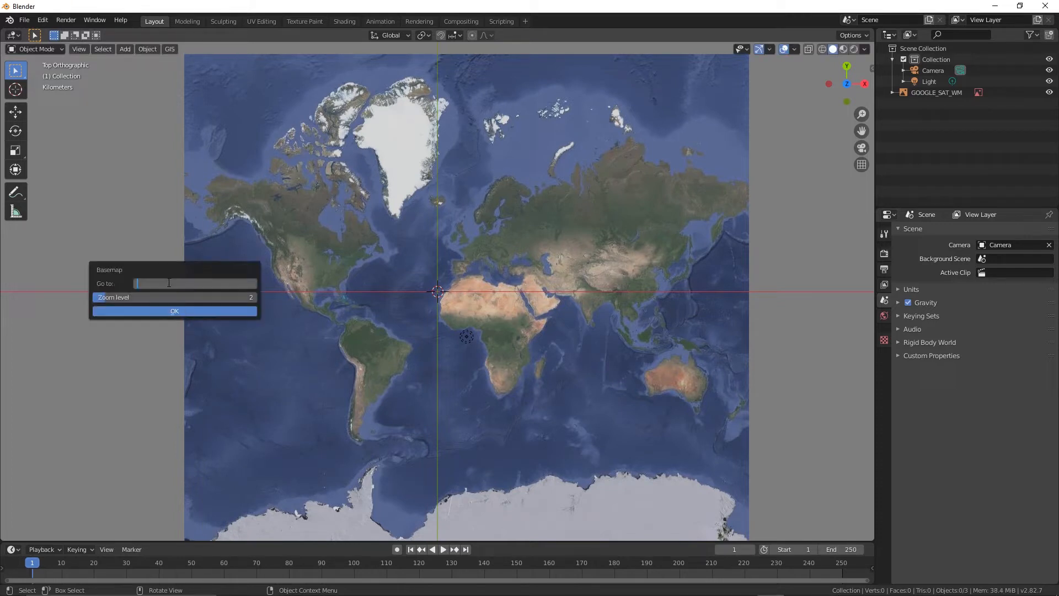
{"action": "type", "text": "miami"}
{"action": "left_click", "coordinate": [174, 300]}
{"action": "left_click", "coordinate": [174, 300]}
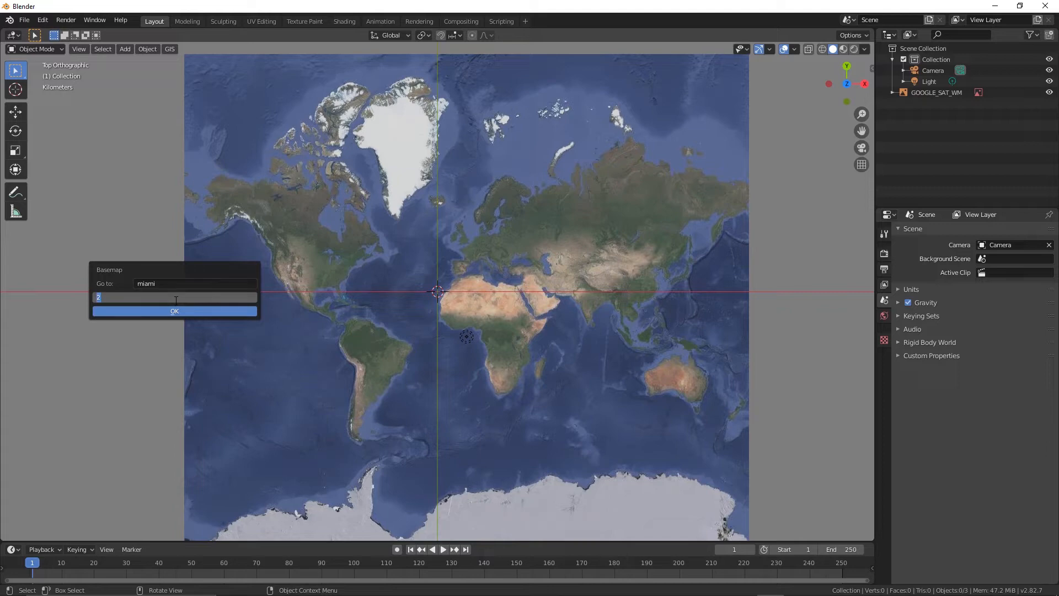
{"action": "type", "text": "17"}
{"action": "key", "text": "Return"}
{"action": "left_click", "coordinate": [173, 312]}
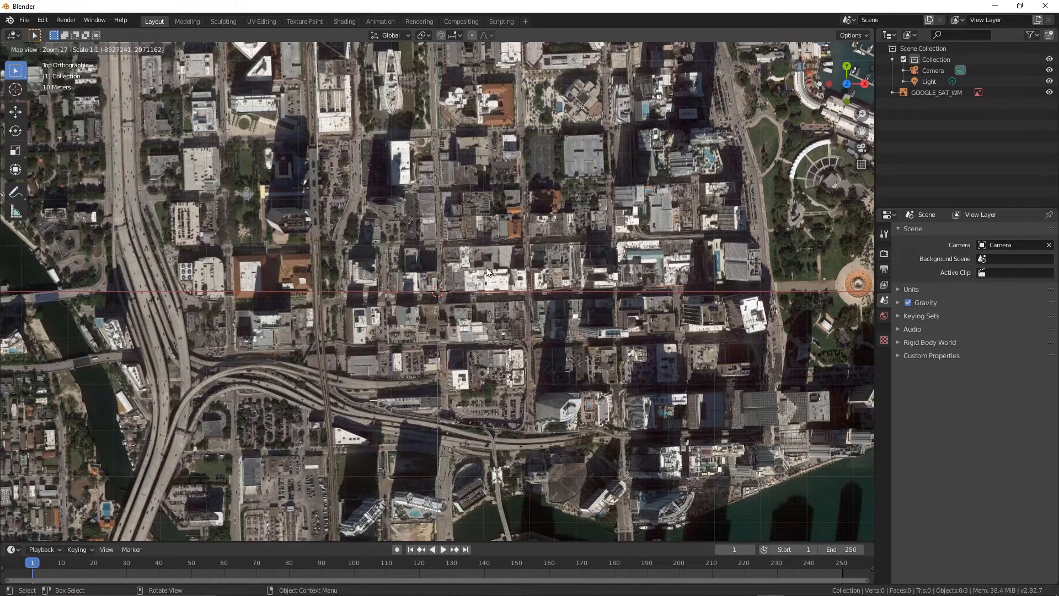
Step: Frame downtown Miami, the bay and the port islands at basemap zoom 16, and export that area as a textured mesh
{"action": "left_click", "coordinate": [866, 134]}
{"action": "left_click_drag", "start_coordinate": [775, 431], "coordinate": [474, 431]}
{"action": "left_click_drag", "start_coordinate": [677, 422], "coordinate": [589, 444]}
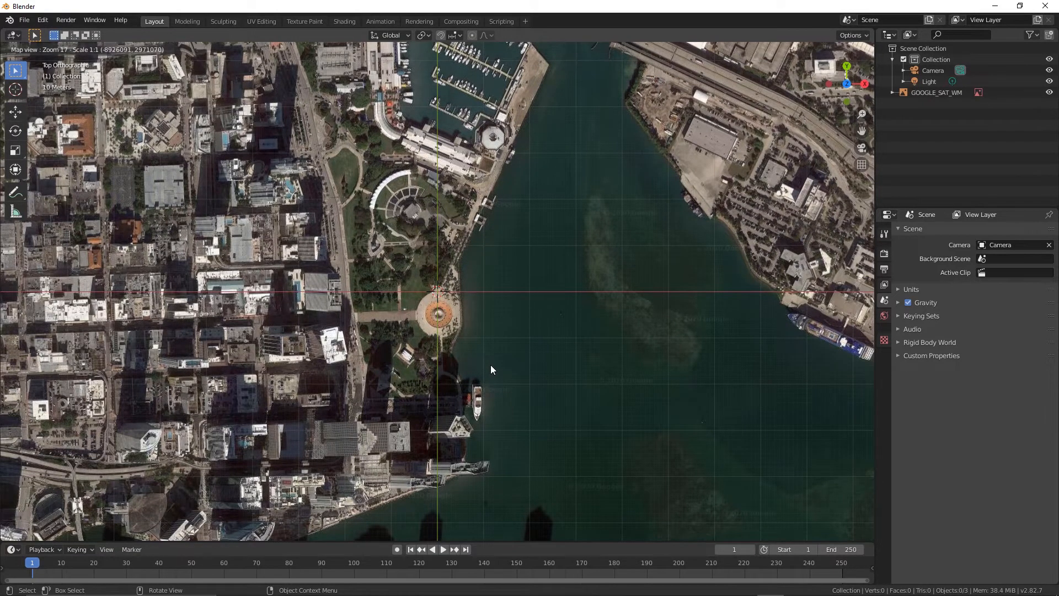
{"action": "scroll", "coordinate": [491, 365], "scroll_direction": "down", "scroll_amount": 1}
{"action": "left_click_drag", "start_coordinate": [574, 297], "coordinate": [484, 310]}
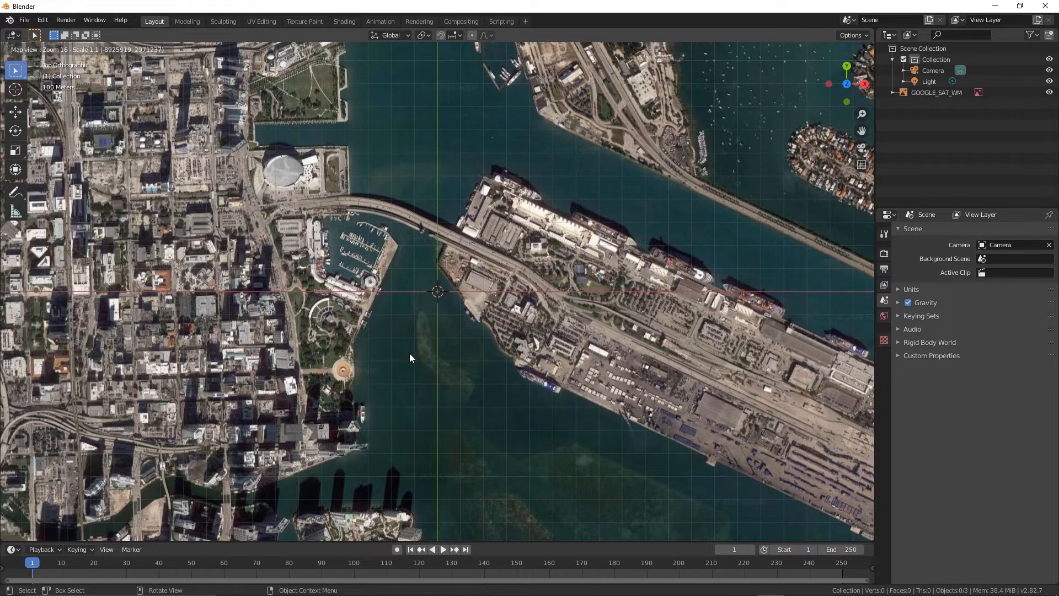
{"action": "key", "text": "e"}
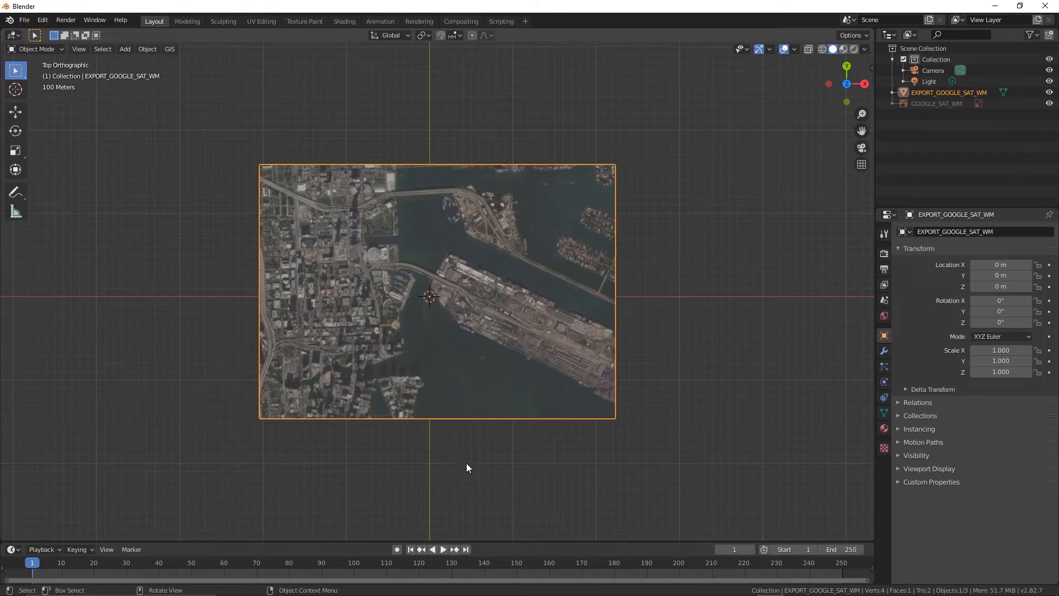
Step: Get SRTM elevation data for the exported satellite mesh to give it terrain relief
{"action": "right_click", "coordinate": [478, 472]}
{"action": "middle_click_drag", "start_coordinate": [470, 469], "coordinate": [549, 381]}
{"action": "scroll", "coordinate": [470, 383], "scroll_direction": "up", "scroll_amount": 2}
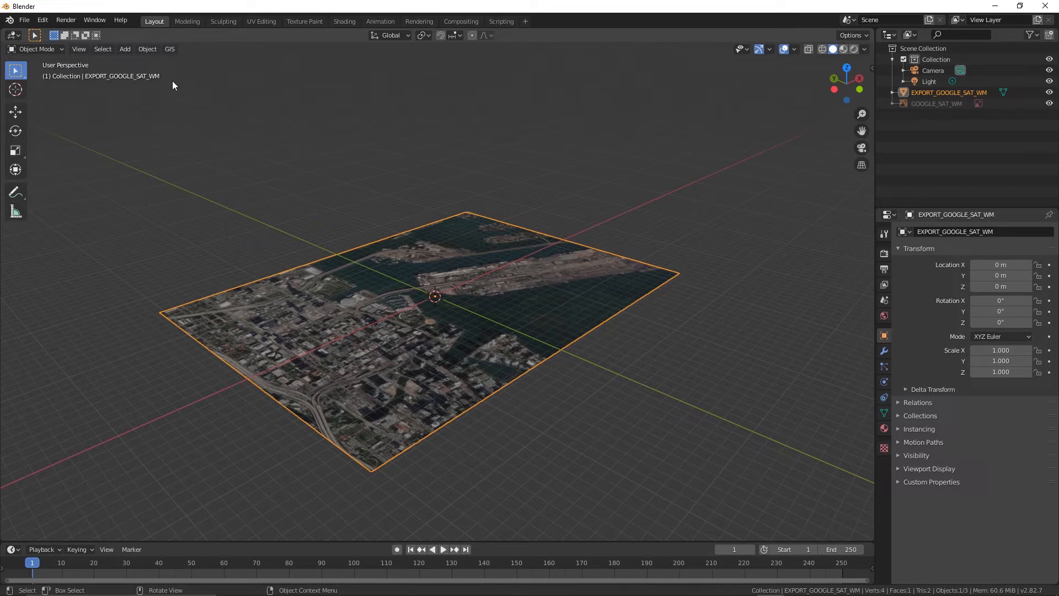
{"action": "left_click", "coordinate": [170, 50]}
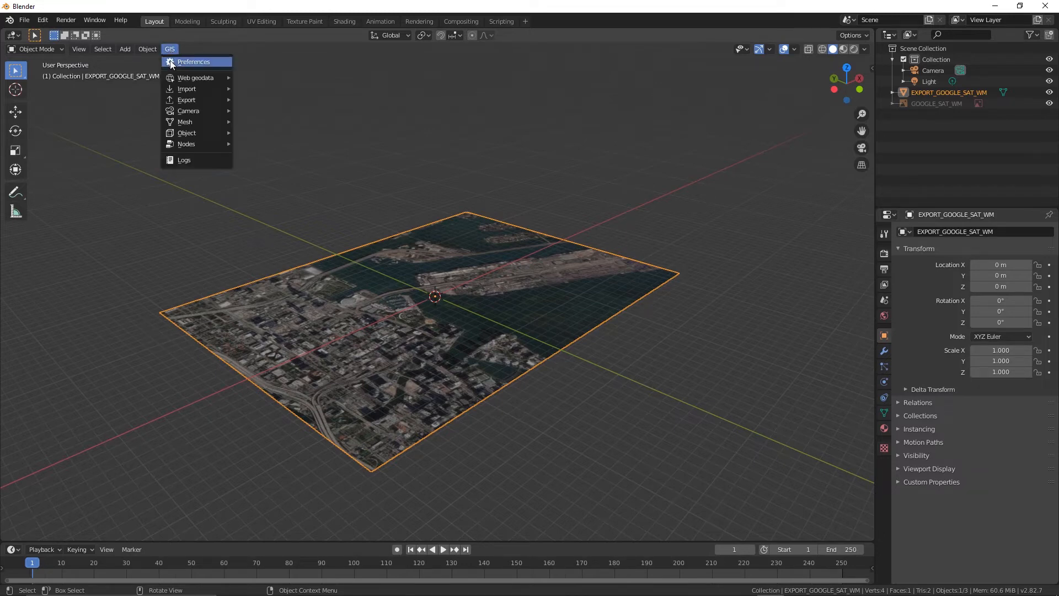
{"action": "mouse_move", "coordinate": [177, 77]}
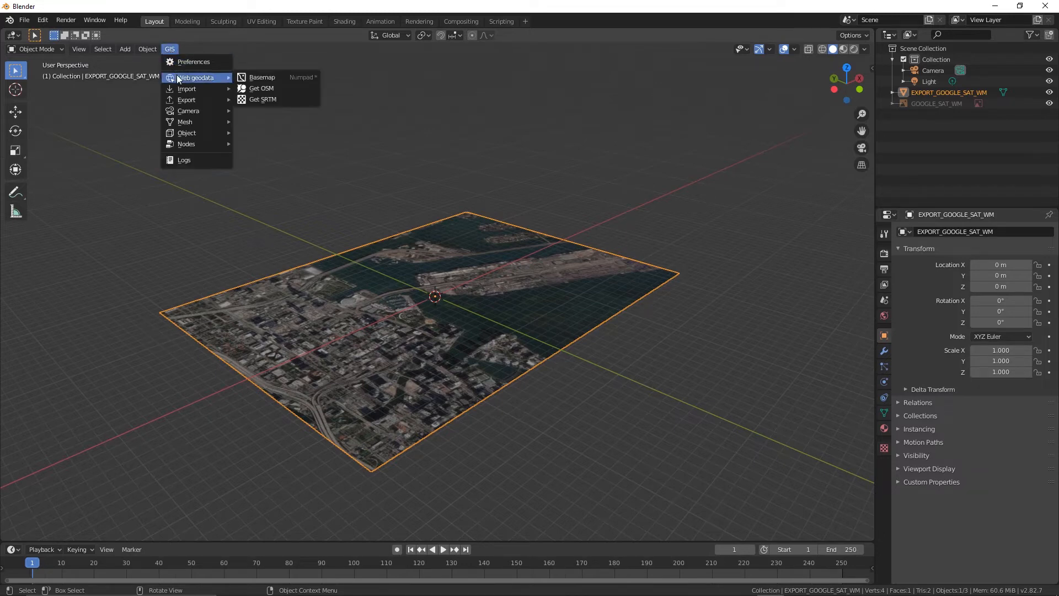
{"action": "left_click", "coordinate": [276, 98]}
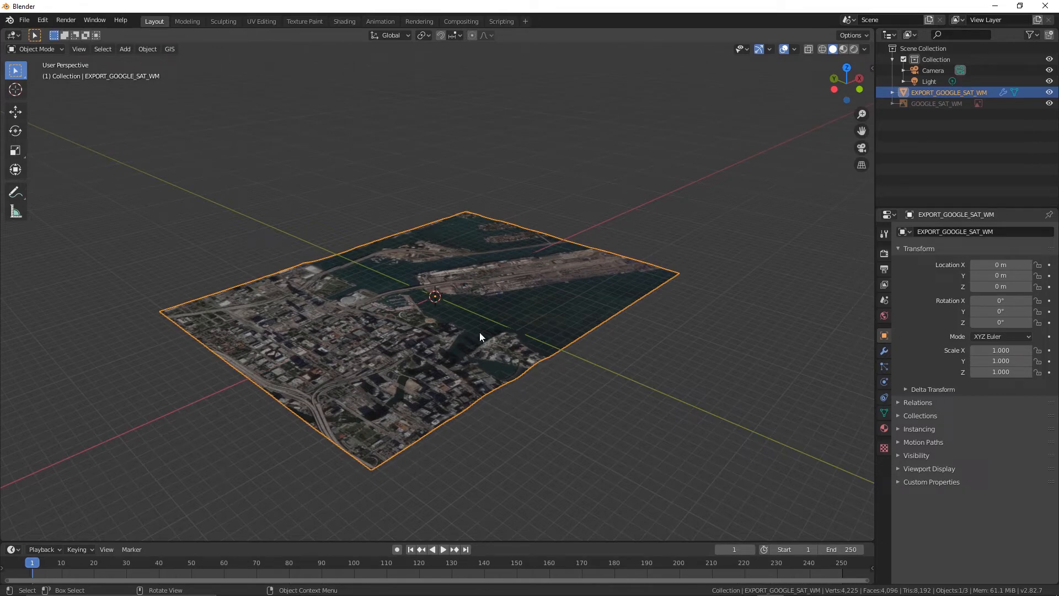
Step: Examine the relief of the satellite terrain from a low angle, hiding and showing the mesh once
{"action": "middle_click_drag", "start_coordinate": [562, 417], "coordinate": [465, 394]}
{"action": "scroll", "coordinate": [351, 300], "scroll_direction": "up", "scroll_amount": 3}
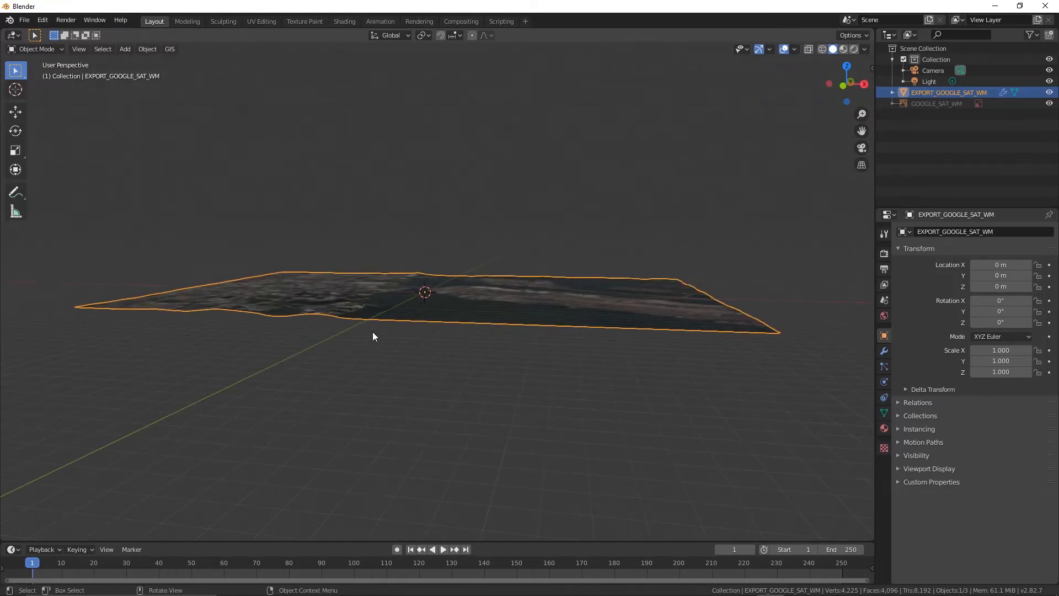
{"action": "middle_click_drag", "start_coordinate": [319, 345], "coordinate": [266, 364]}
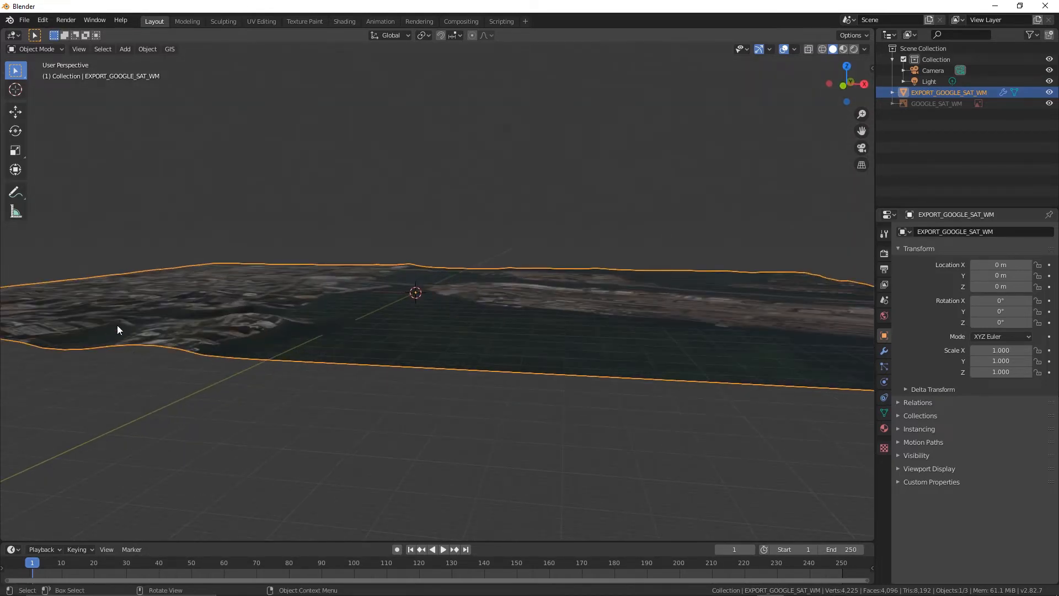
{"action": "middle_click_drag", "start_coordinate": [374, 410], "coordinate": [257, 397]}
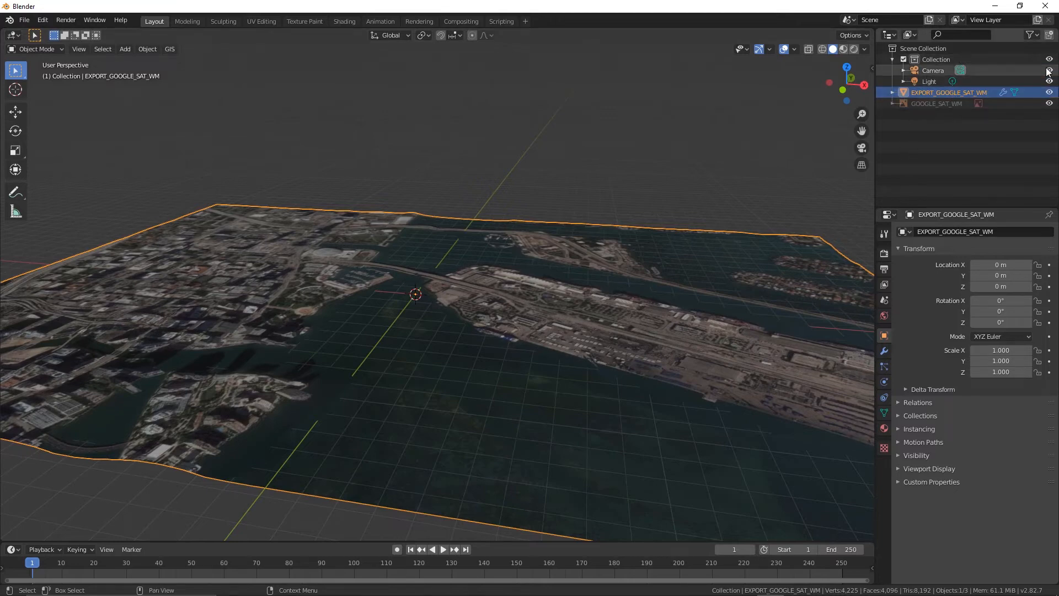
{"action": "left_click", "coordinate": [1049, 93]}
{"action": "left_click", "coordinate": [1048, 93]}
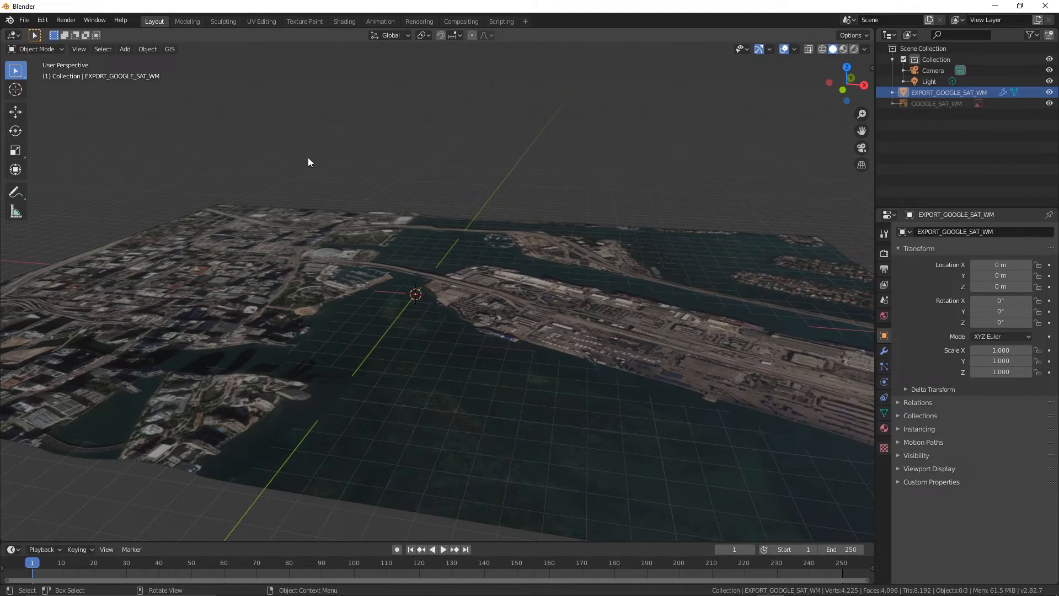
{"action": "left_click", "coordinate": [170, 50]}
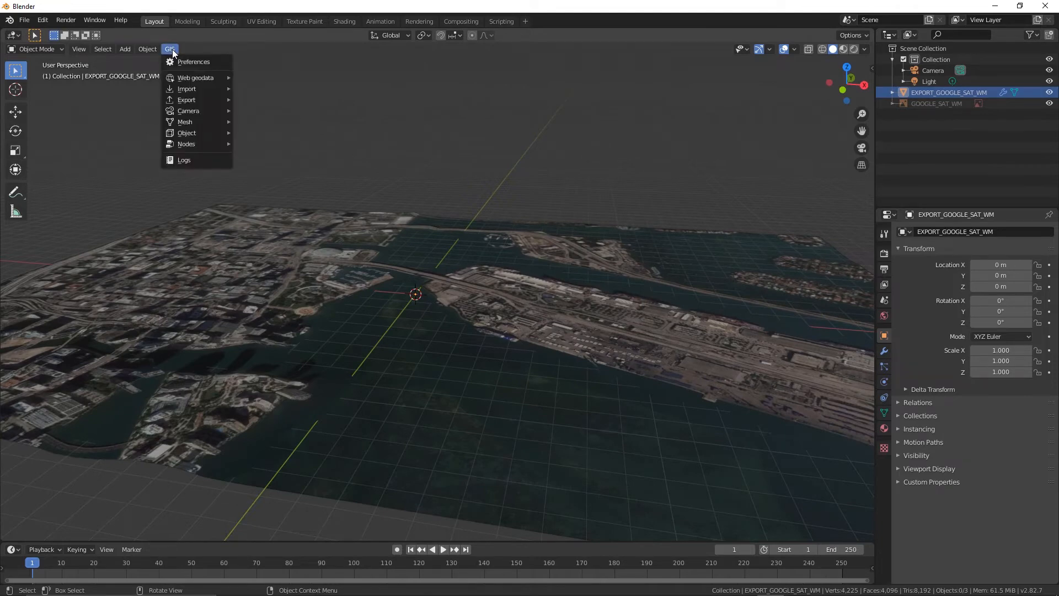
{"action": "mouse_move", "coordinate": [200, 79]}
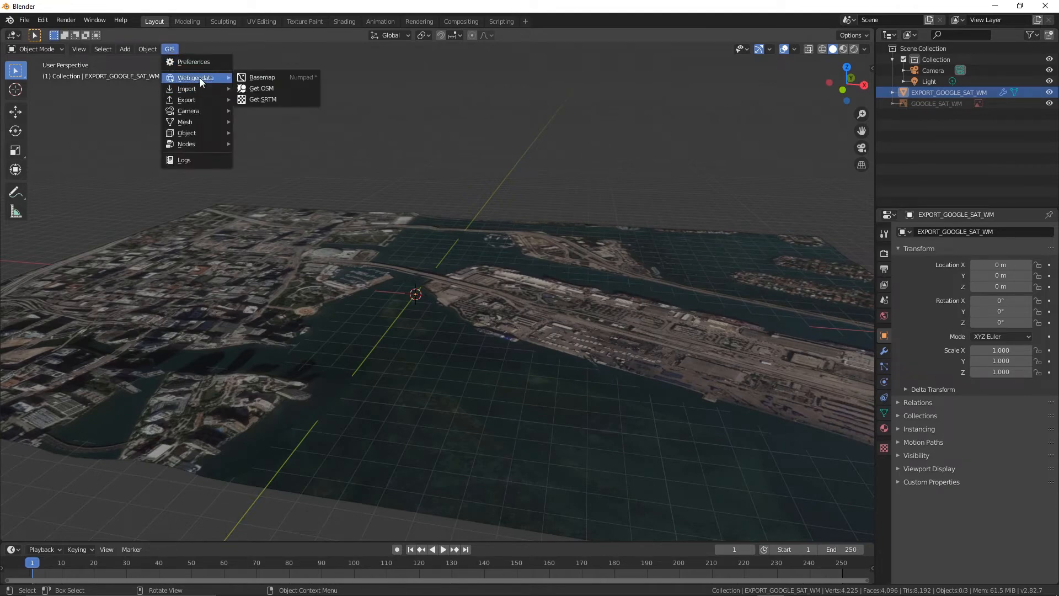
{"action": "left_click", "coordinate": [267, 89]}
{"action": "left_click_drag", "start_coordinate": [251, 93], "coordinate": [458, 95]}
{"action": "left_click", "coordinate": [284, 269]}
Step: Select the satellite terrain and import OSM building ways with extrusion, taking elevation from the EXPORT_GOOGLE_SAT_WM object, then clear the selection
{"action": "left_click", "coordinate": [291, 261]}
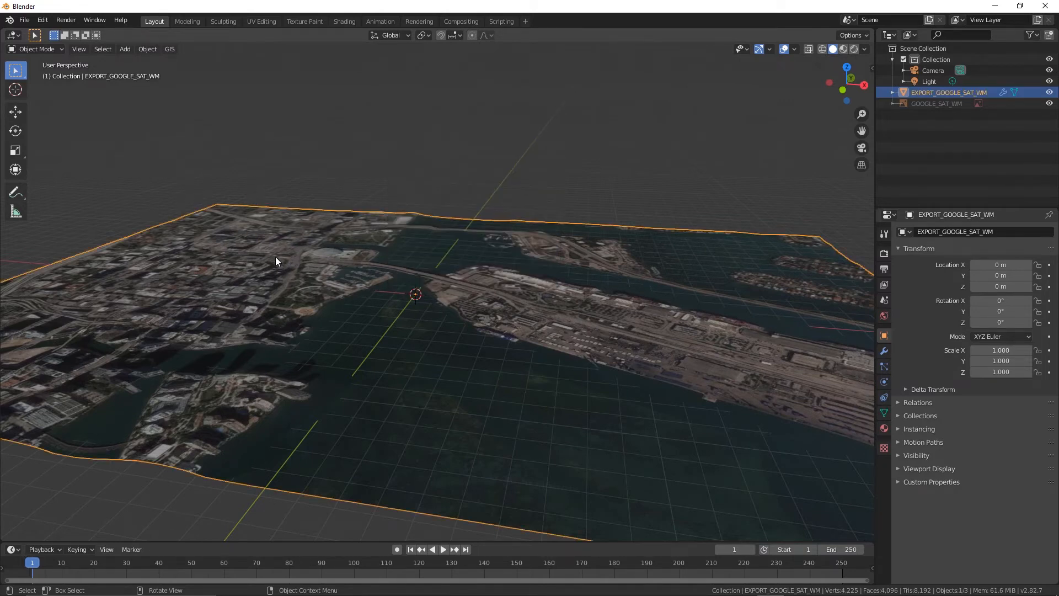
{"action": "left_click", "coordinate": [173, 49]}
{"action": "mouse_move", "coordinate": [194, 78]}
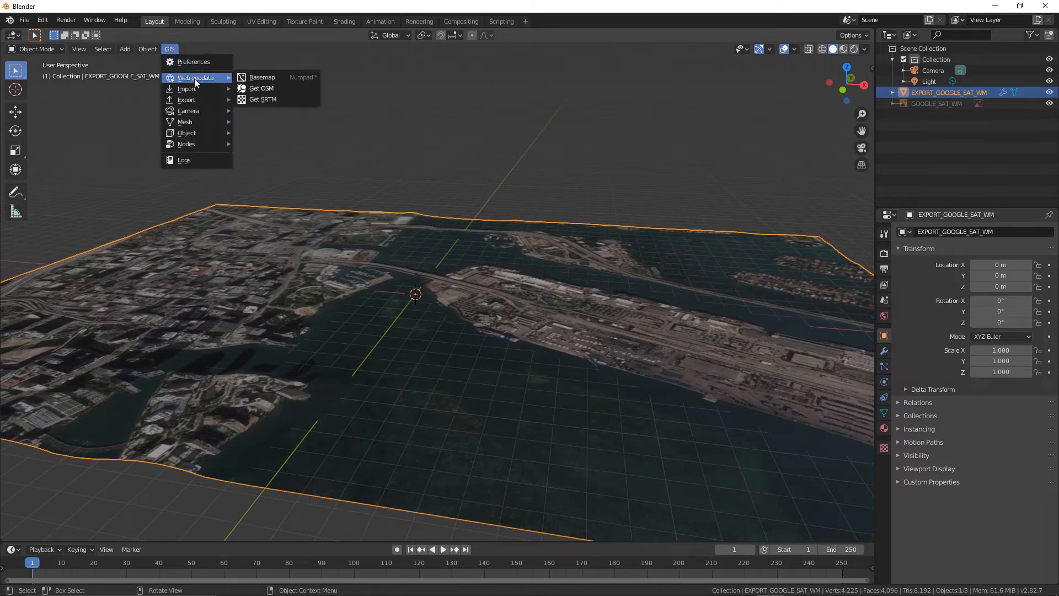
{"action": "left_click", "coordinate": [259, 89]}
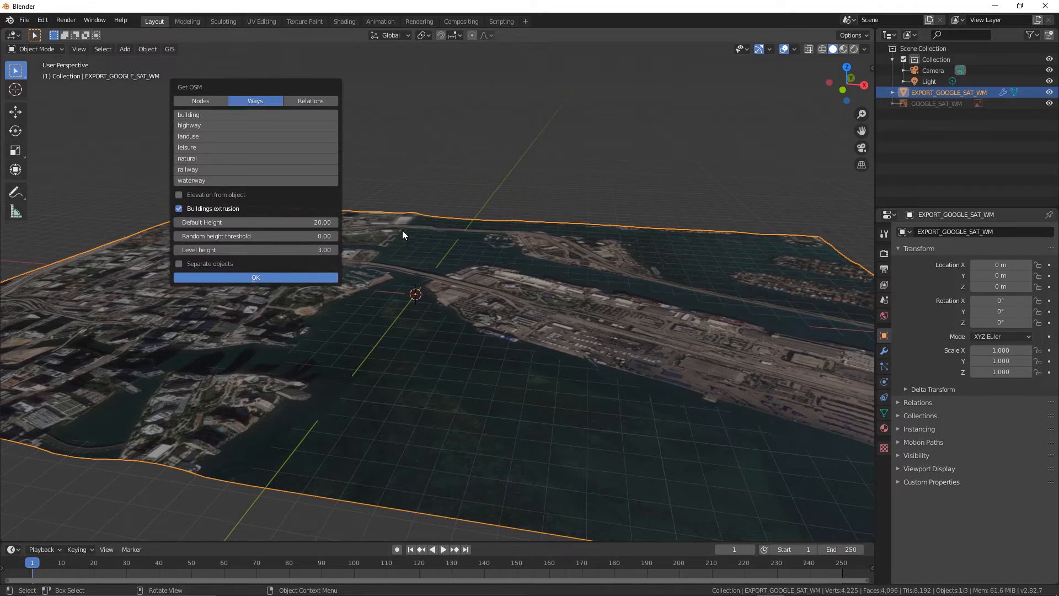
{"action": "left_click_drag", "start_coordinate": [235, 85], "coordinate": [418, 70]}
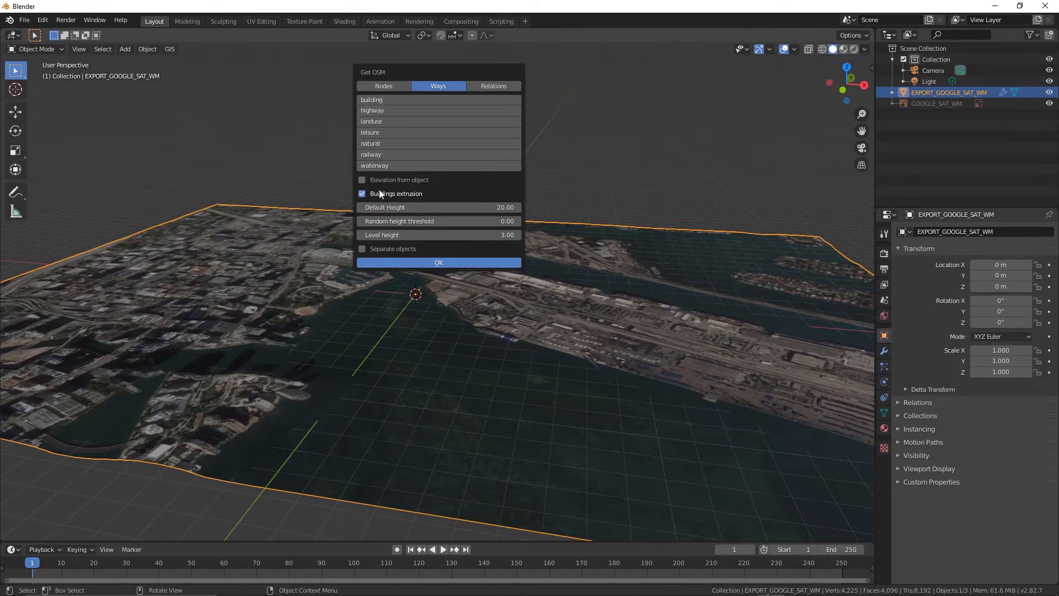
{"action": "left_click", "coordinate": [383, 100]}
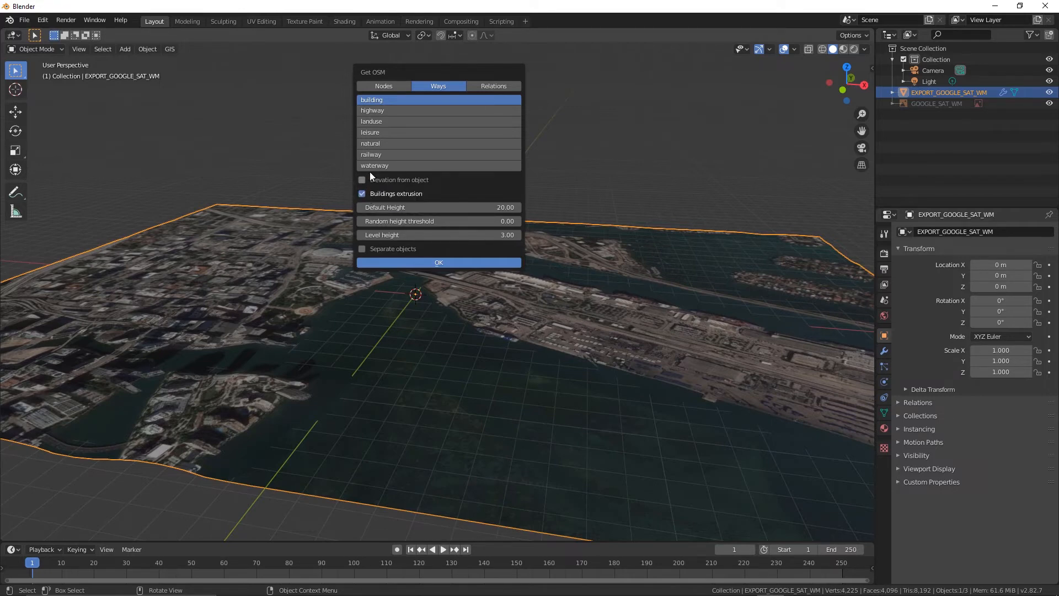
{"action": "left_click", "coordinate": [362, 179]}
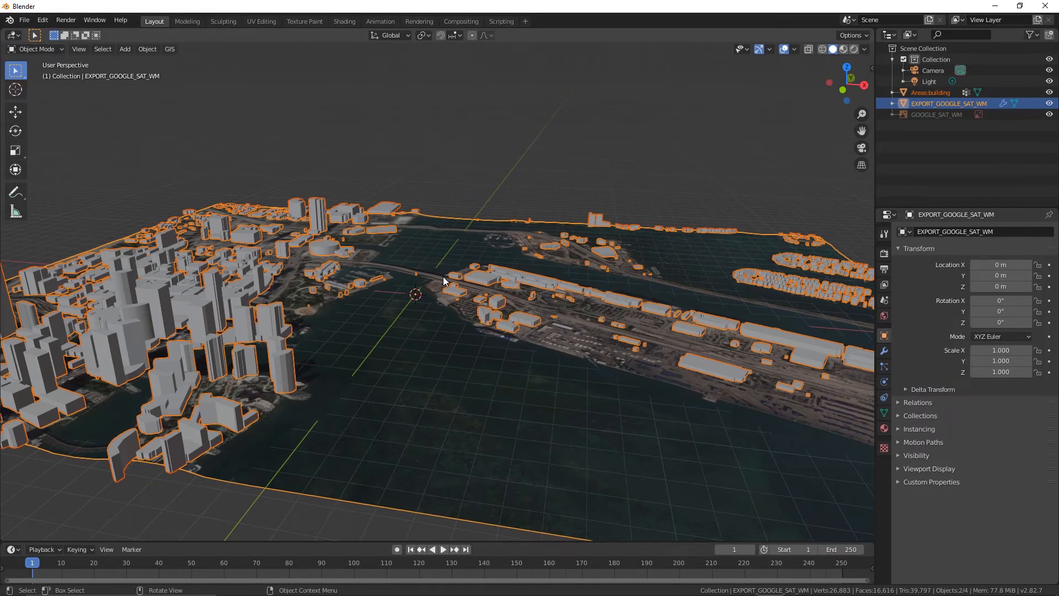
{"action": "left_click", "coordinate": [459, 163]}
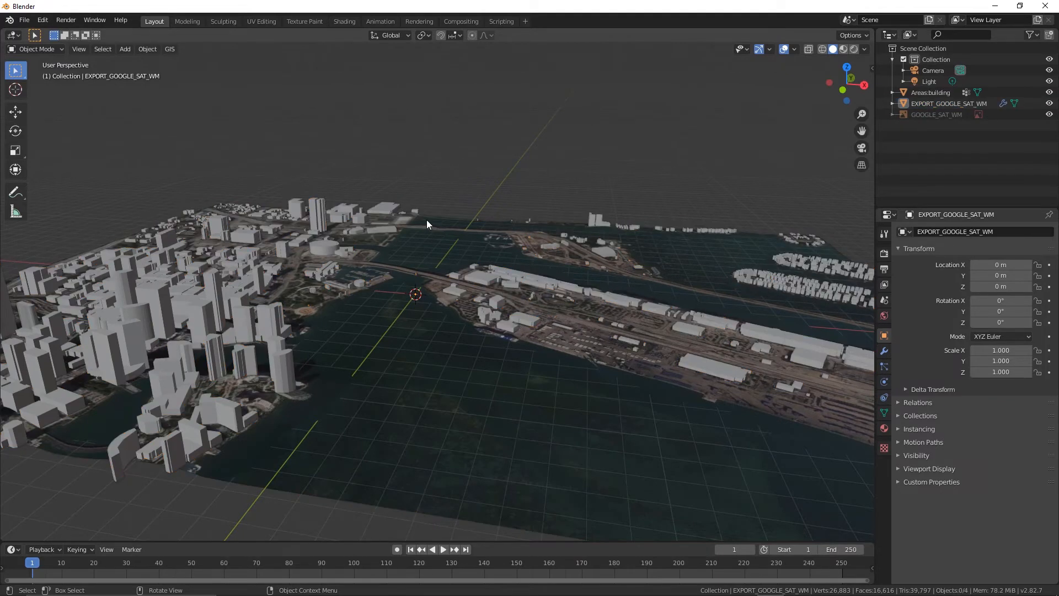
Step: Examine the imported city buildings, hiding and showing the Areas:building object once
{"action": "mouse_move", "coordinate": [374, 494]}
{"action": "middle_mouse_down"}
{"action": "mouse_move", "coordinate": [329, 485]}
{"action": "mouse_move", "coordinate": [323, 468]}
{"action": "mouse_move", "coordinate": [293, 469]}
{"action": "mouse_move", "coordinate": [420, 473]}
{"action": "mouse_move", "coordinate": [364, 476]}
{"action": "mouse_move", "coordinate": [356, 488]}
{"action": "middle_mouse_up"}
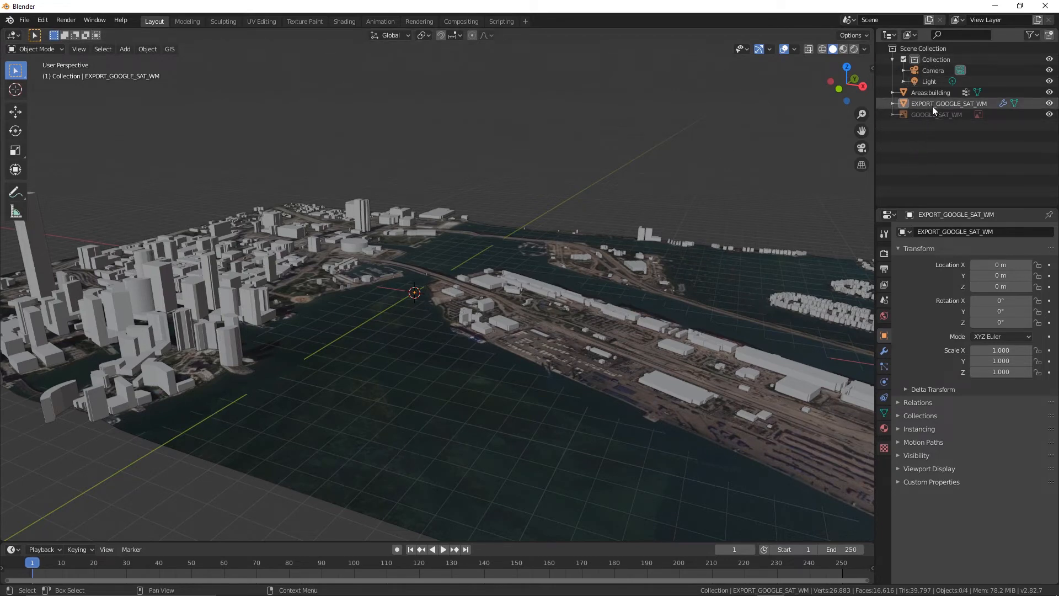
{"action": "left_click", "coordinate": [928, 92]}
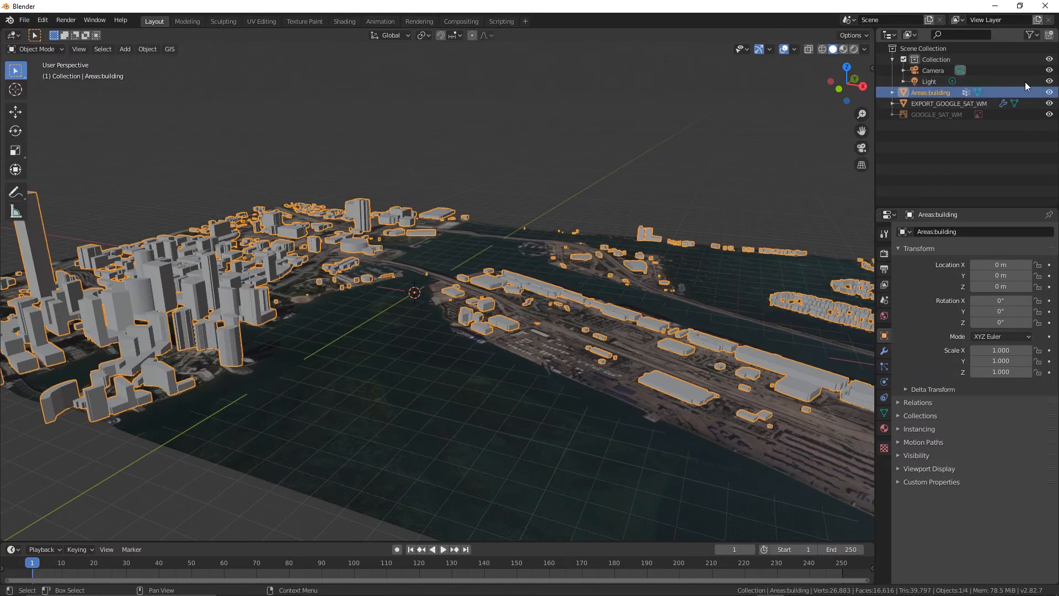
{"action": "left_click", "coordinate": [1049, 93]}
{"action": "left_click", "coordinate": [1050, 93]}
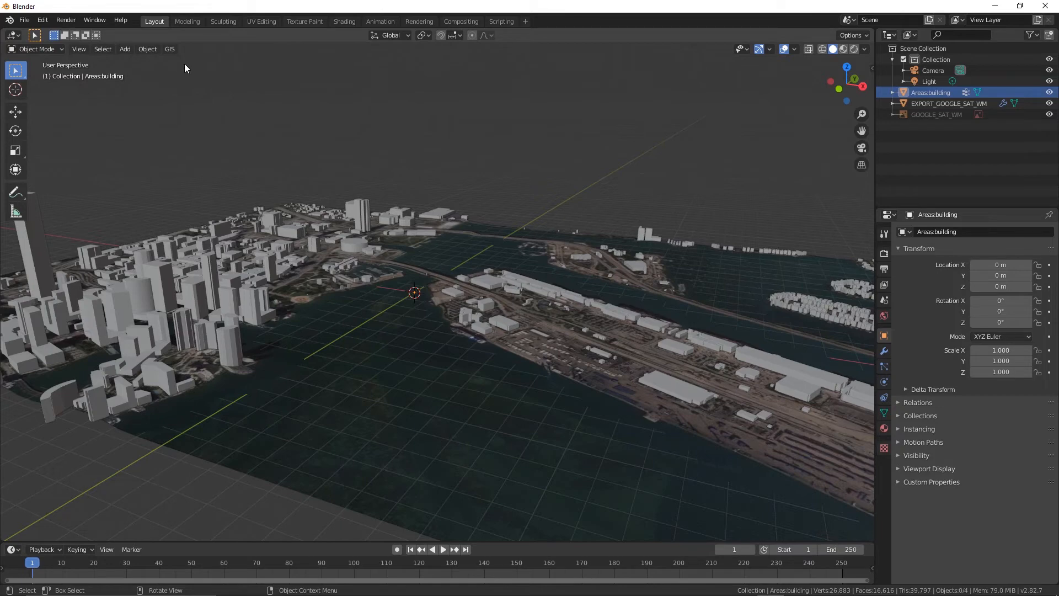
{"action": "left_click", "coordinate": [173, 49]}
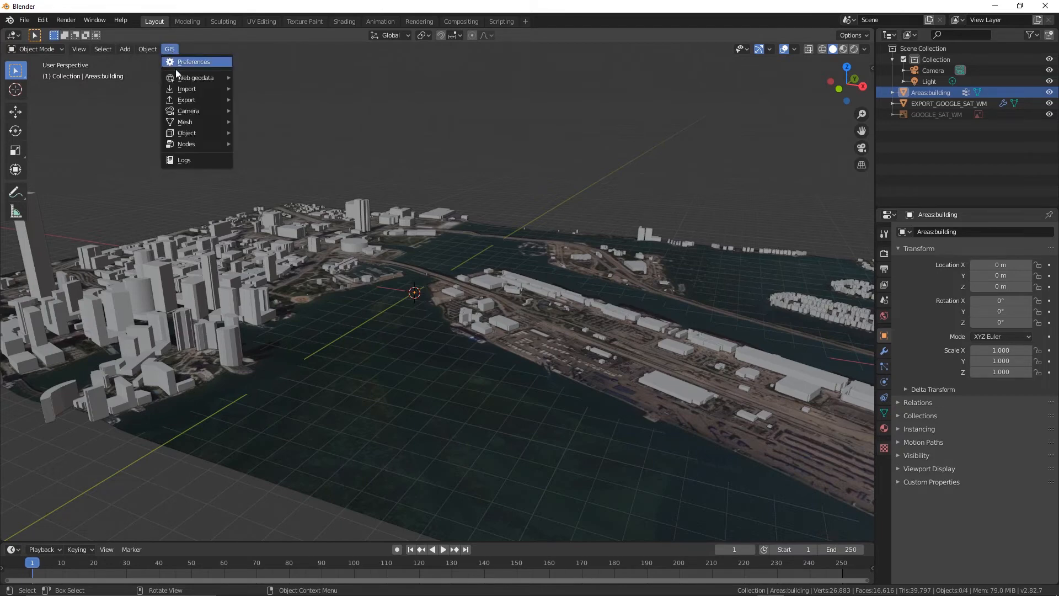
{"action": "mouse_move", "coordinate": [186, 81]}
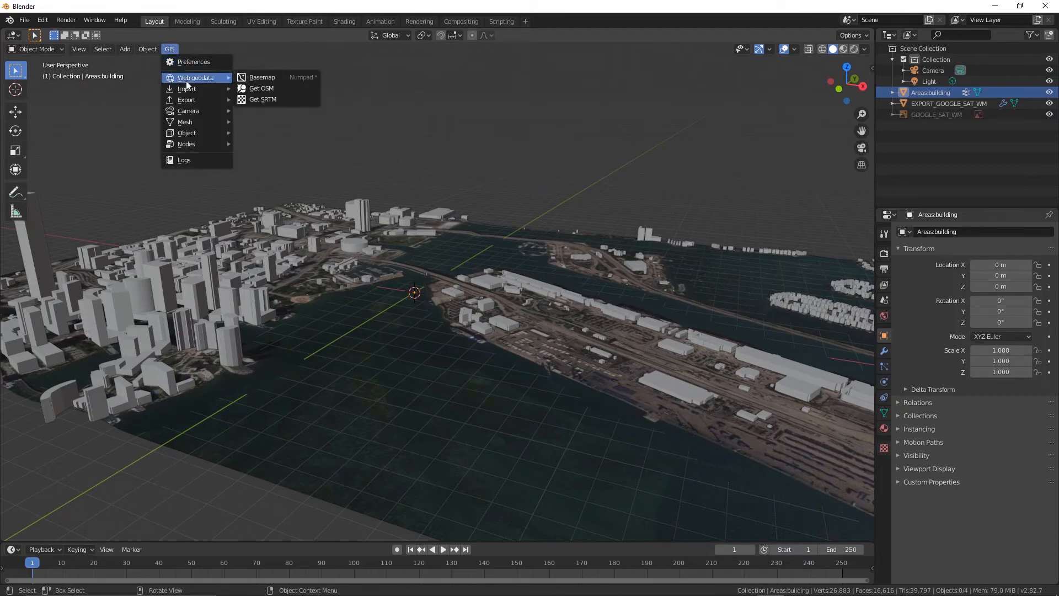
{"action": "left_click", "coordinate": [256, 87]}
{"action": "left_click_drag", "start_coordinate": [247, 88], "coordinate": [463, 81]}
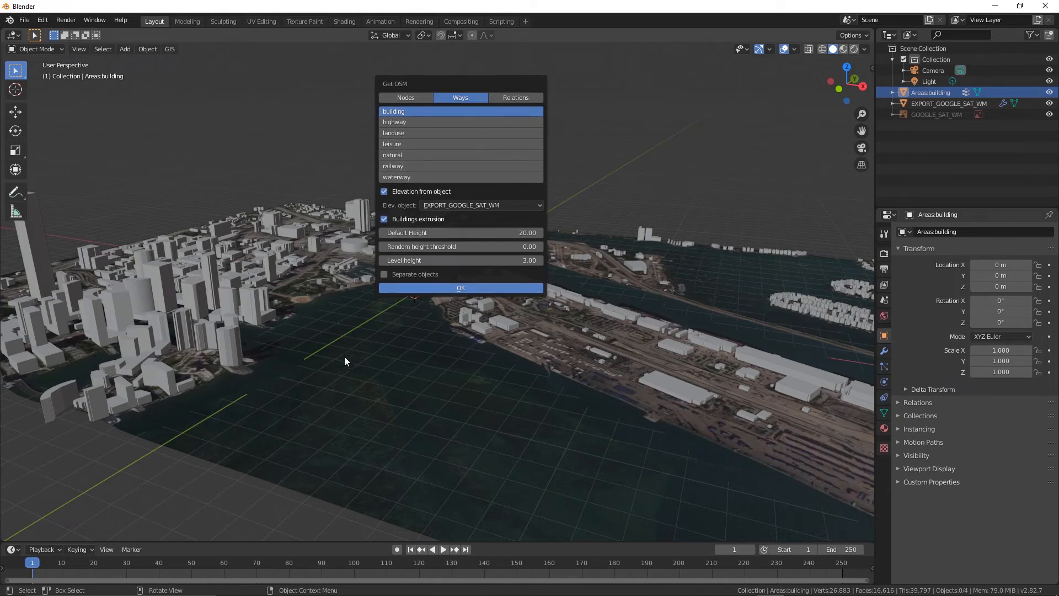
{"action": "left_click", "coordinate": [288, 429]}
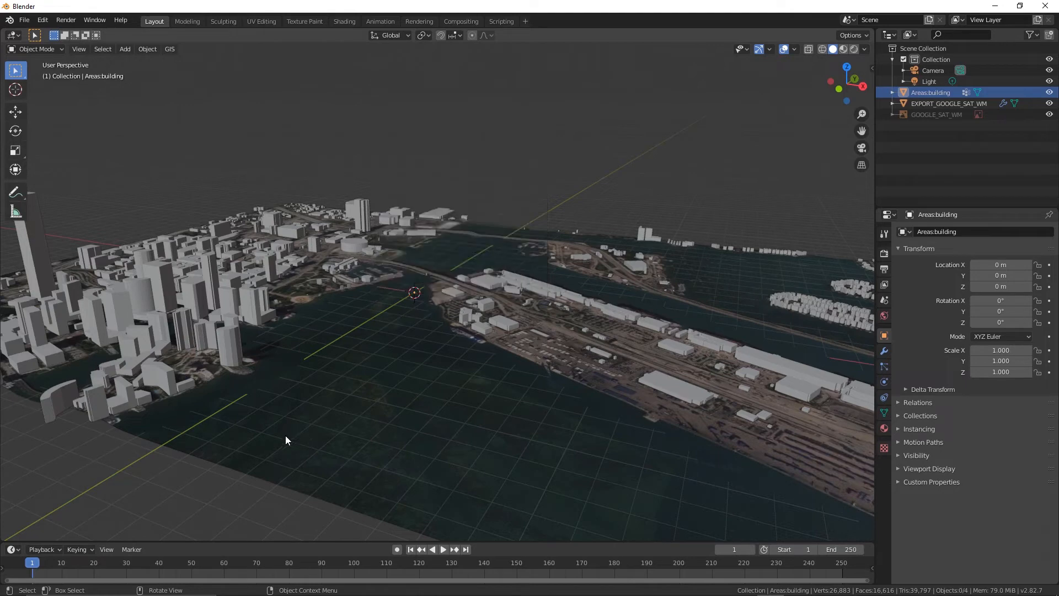
Step: Select the satellite terrain and import OSM highway, landuse, leisure, natural, railway and waterway ways with elevation from EXPORT_GOOGLE_SAT_WM, then clear the selection
{"action": "left_click", "coordinate": [266, 456]}
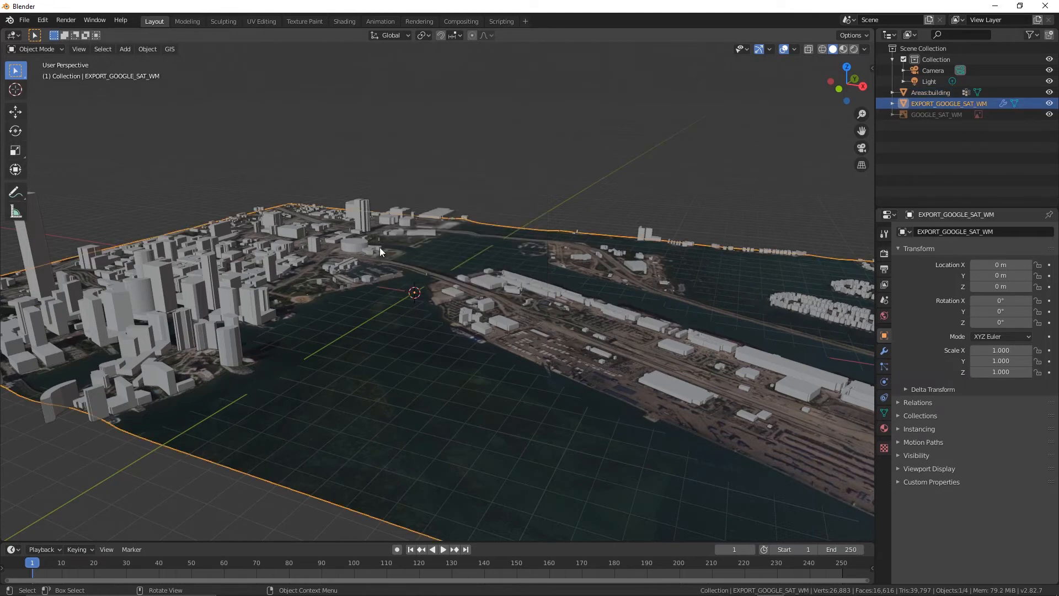
{"action": "left_click", "coordinate": [172, 49]}
{"action": "mouse_move", "coordinate": [211, 77]}
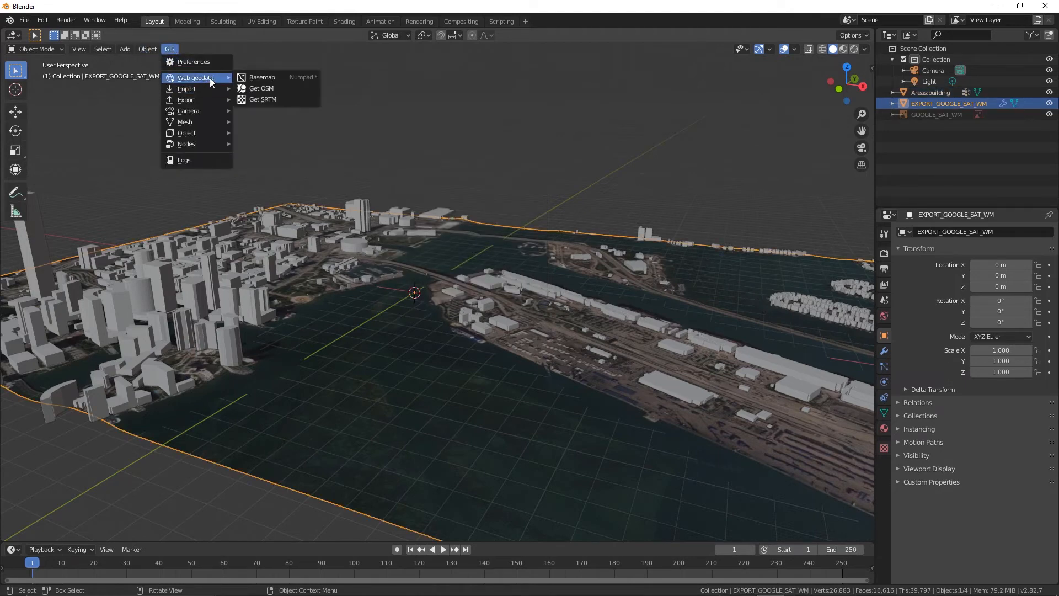
{"action": "left_click", "coordinate": [265, 87]}
{"action": "left_click_drag", "start_coordinate": [273, 90], "coordinate": [525, 87]}
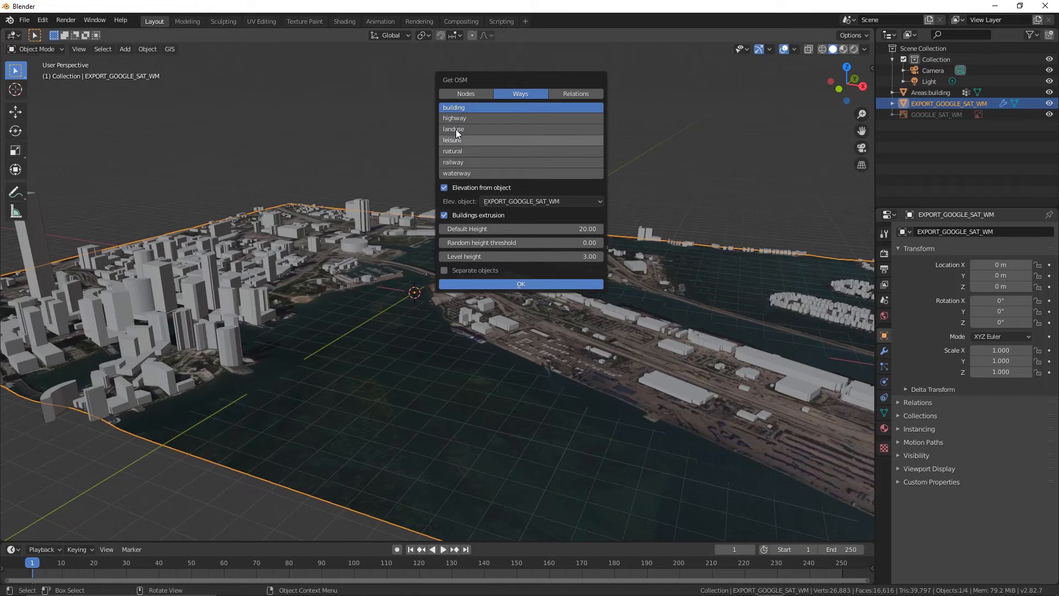
{"action": "left_click", "coordinate": [471, 119]}
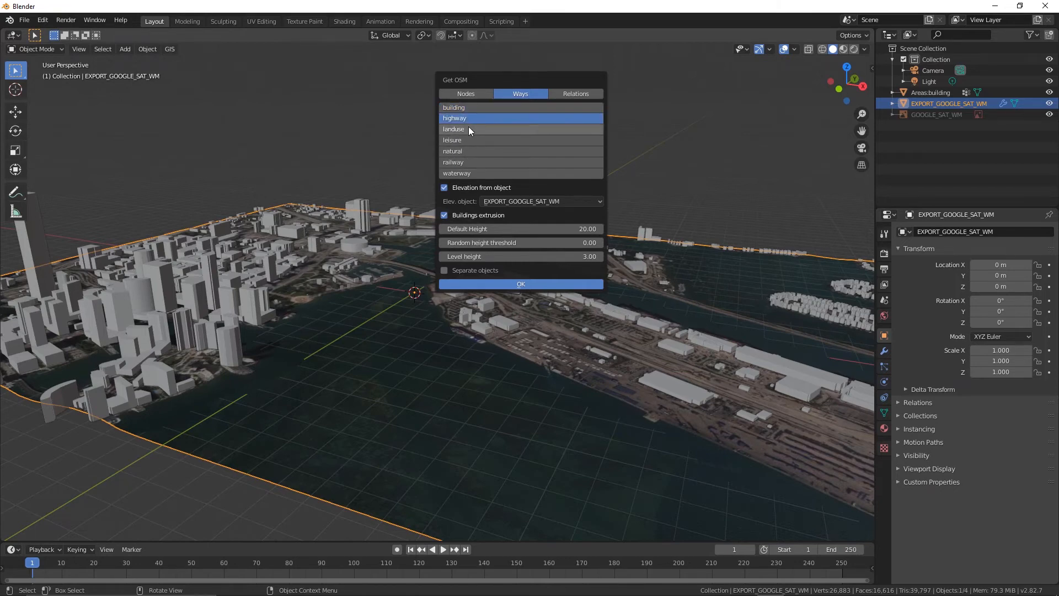
{"action": "left_click", "coordinate": [468, 131], "text": "shift"}
{"action": "left_click", "coordinate": [466, 139], "text": "shift"}
{"action": "left_click", "coordinate": [465, 151], "text": "shift"}
{"action": "left_click", "coordinate": [468, 162], "text": "shift"}
{"action": "left_click", "coordinate": [465, 172], "text": "shift"}
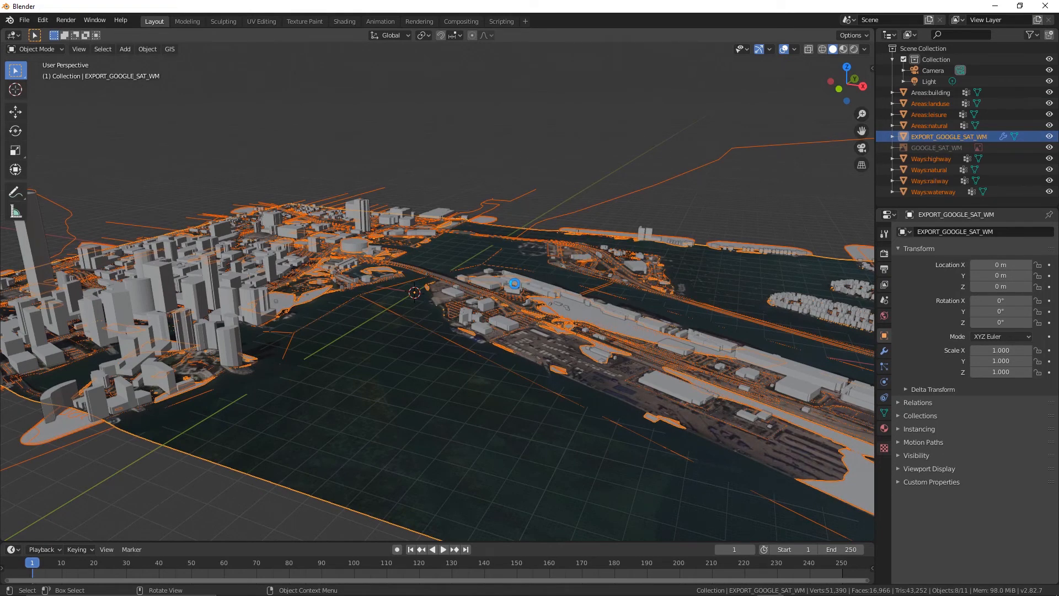
{"action": "left_click", "coordinate": [470, 139]}
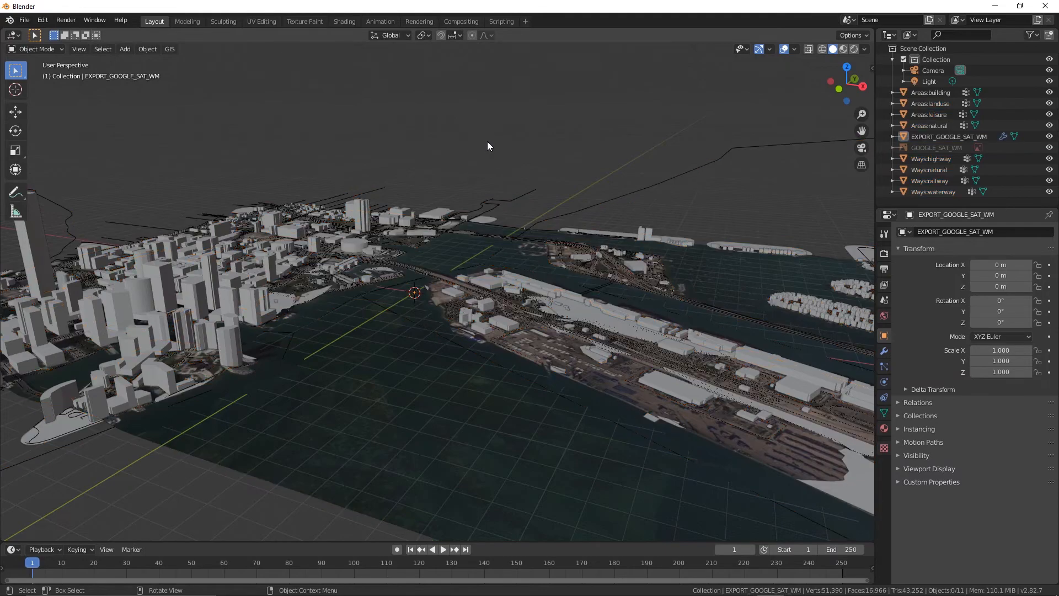
Step: Examine the imported OSM layers around the city, singling out the landuse and natural areas on the port island
{"action": "middle_click_drag", "start_coordinate": [485, 149], "coordinate": [452, 154]}
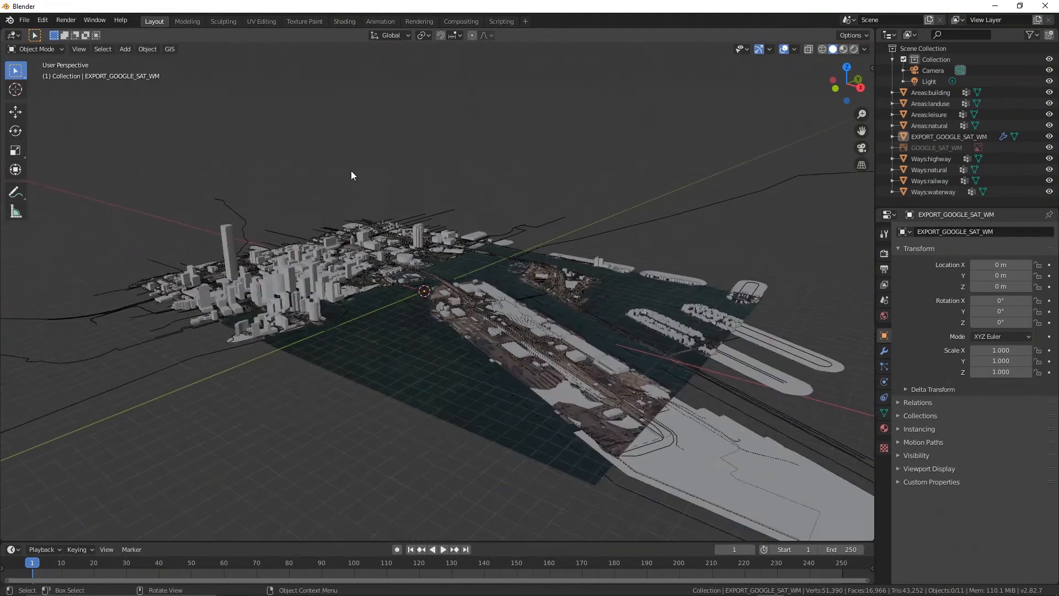
{"action": "left_click", "coordinate": [683, 459]}
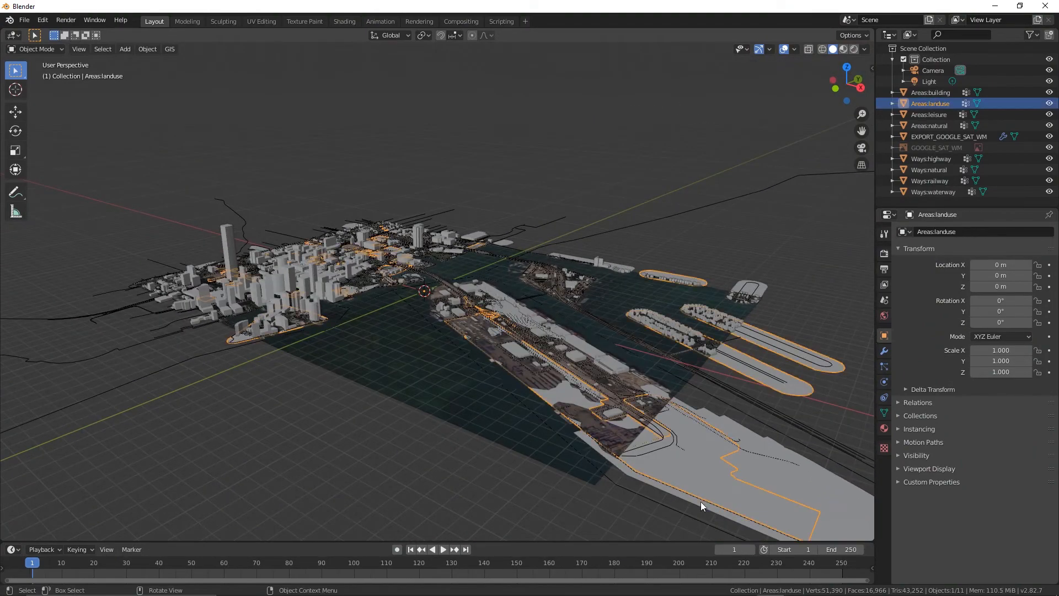
{"action": "left_click", "coordinate": [814, 488]}
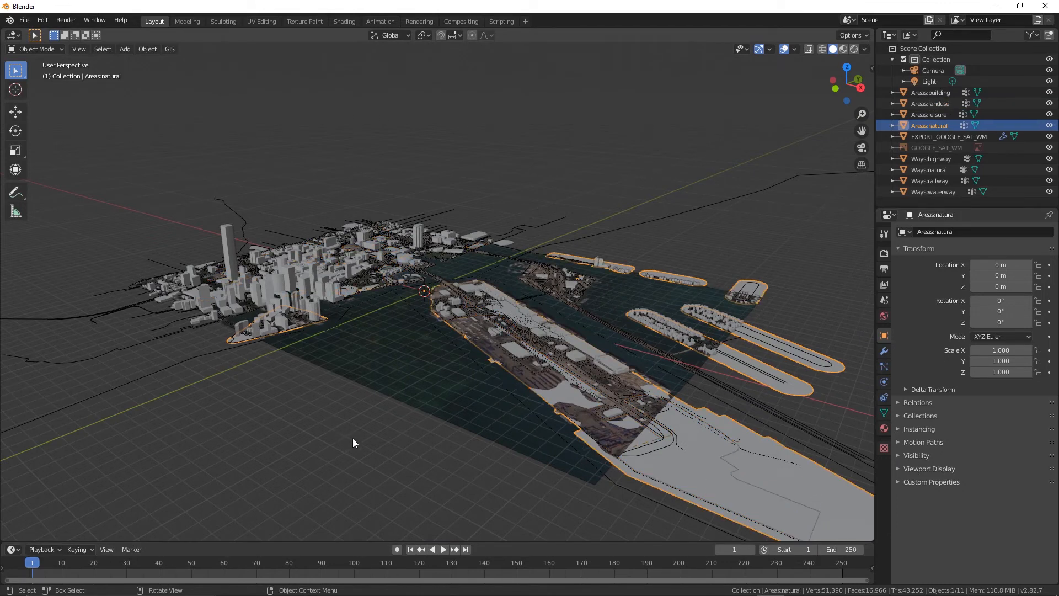
{"action": "left_click", "coordinate": [337, 426]}
{"action": "middle_click_drag", "start_coordinate": [339, 424], "coordinate": [366, 466]}
{"action": "scroll", "coordinate": [680, 438], "scroll_direction": "down", "scroll_amount": 3}
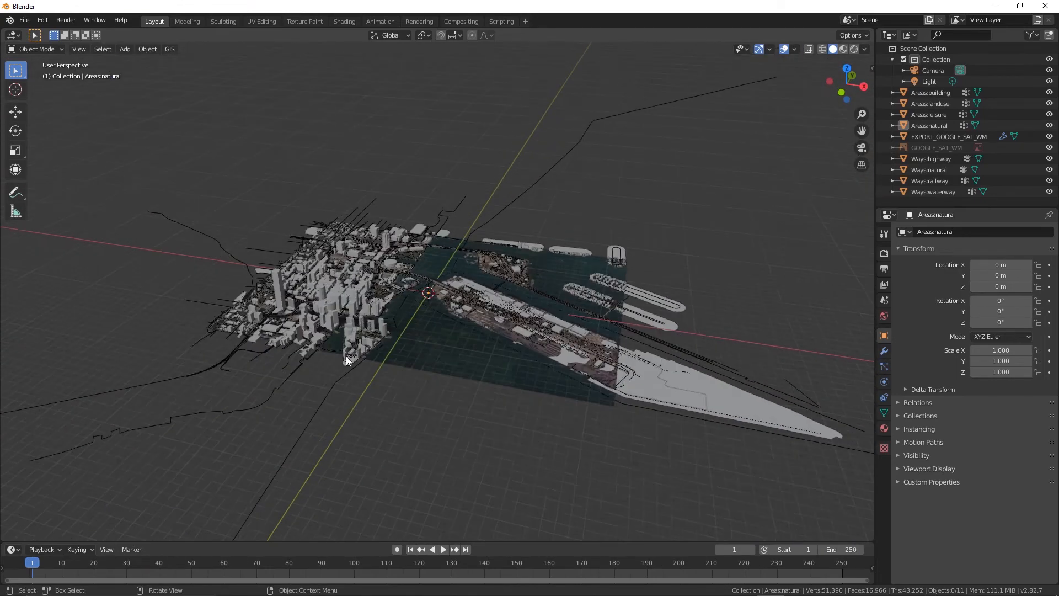
{"action": "scroll", "coordinate": [580, 330], "scroll_direction": "up", "scroll_amount": 4}
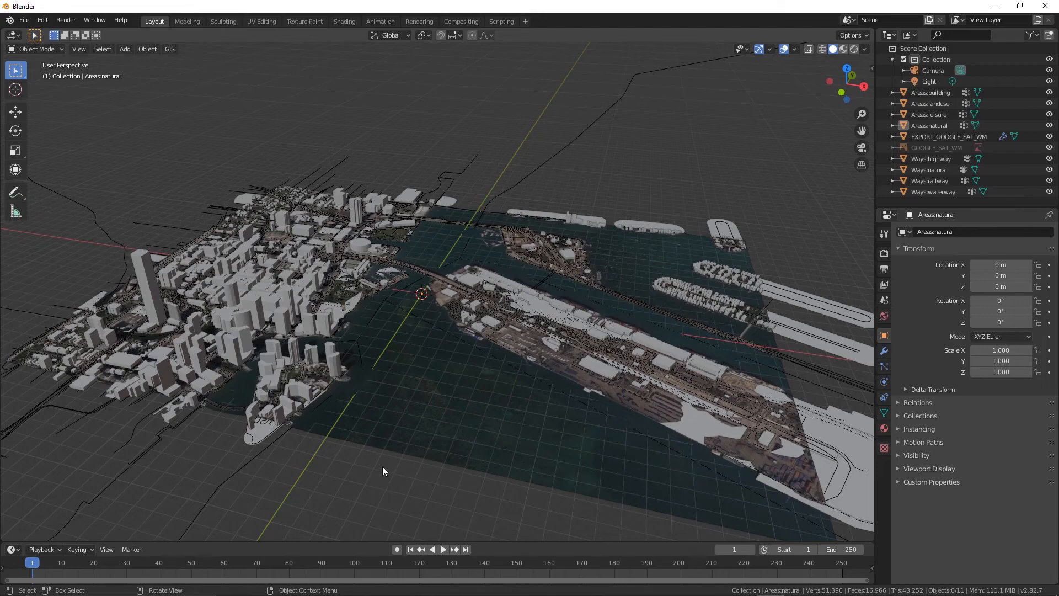
{"action": "mouse_move", "coordinate": [382, 465]}
{"action": "middle_mouse_down"}
{"action": "mouse_move", "coordinate": [369, 406]}
{"action": "mouse_move", "coordinate": [372, 466]}
{"action": "middle_mouse_up"}
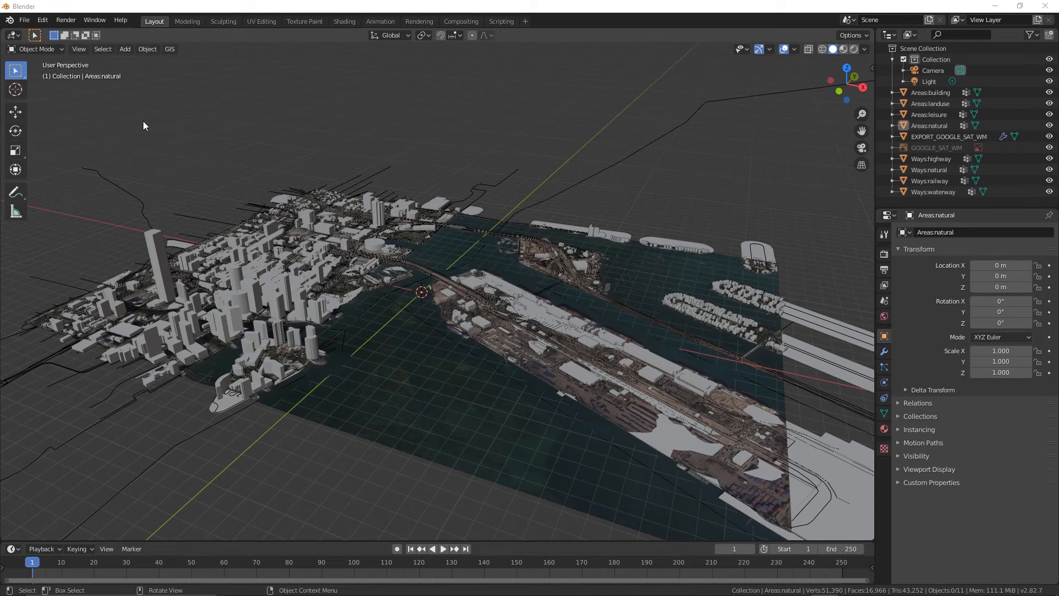
Step: Export the whole scene as a Wavefront OBJ file named Miami.obj in the BlenderGIS desktop folder
{"action": "left_click", "coordinate": [23, 21]}
{"action": "mouse_move", "coordinate": [69, 182]}
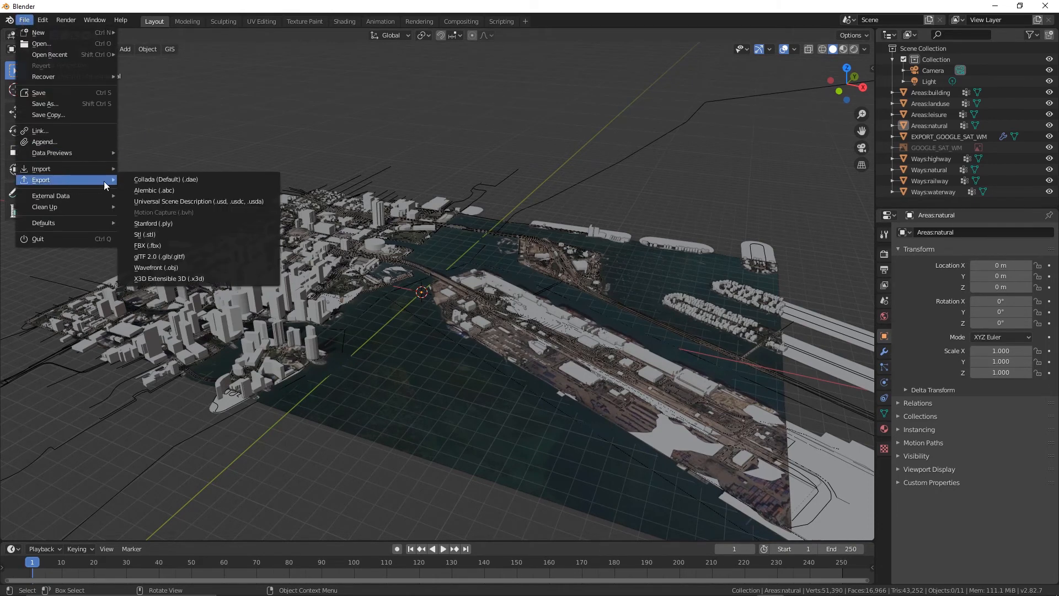
{"action": "left_click", "coordinate": [160, 269]}
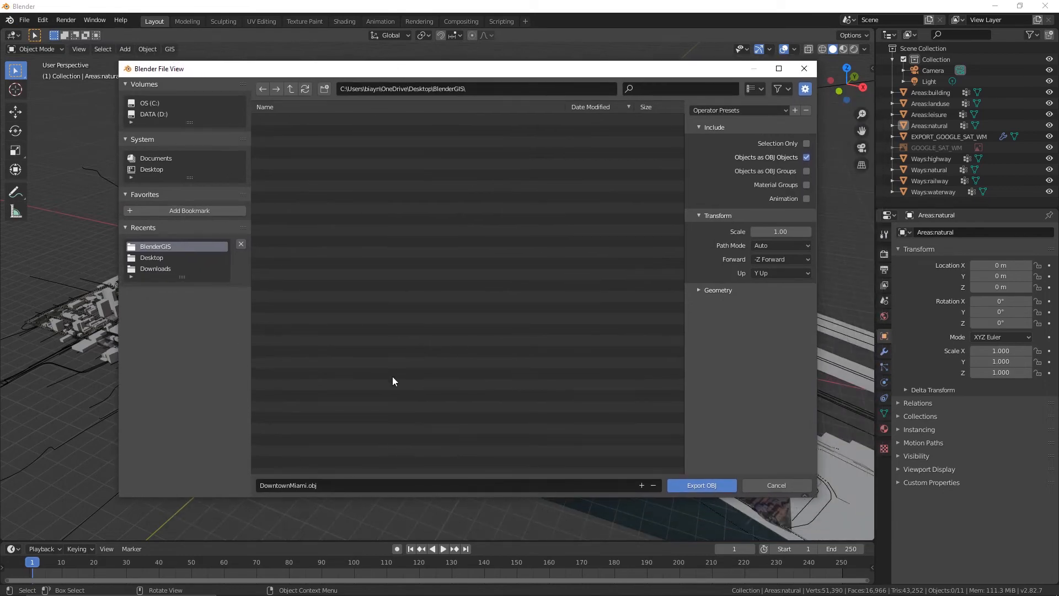
{"action": "left_click", "coordinate": [323, 484]}
{"action": "left_click", "coordinate": [324, 485]}
{"action": "key", "text": "BackSpace"}
{"action": "key", "text": "BackSpace"}
{"action": "key", "text": "BackSpace"}
{"action": "key", "text": "BackSpace"}
{"action": "key", "text": "BackSpace"}
{"action": "key", "text": "BackSpace"}
{"action": "key", "text": "BackSpace"}
{"action": "key", "text": "BackSpace"}
{"action": "key", "text": "BackSpace"}
{"action": "key", "text": "BackSpace"}
{"action": "key", "text": "BackSpace"}
{"action": "key", "text": "BackSpace"}
{"action": "key", "text": "BackSpace"}
{"action": "key", "text": "BackSpace"}
{"action": "key", "text": "BackSpace"}
{"action": "key", "text": "BackSpace"}
{"action": "key", "text": "BackSpace"}
{"action": "type", "text": "Miami.obj"}
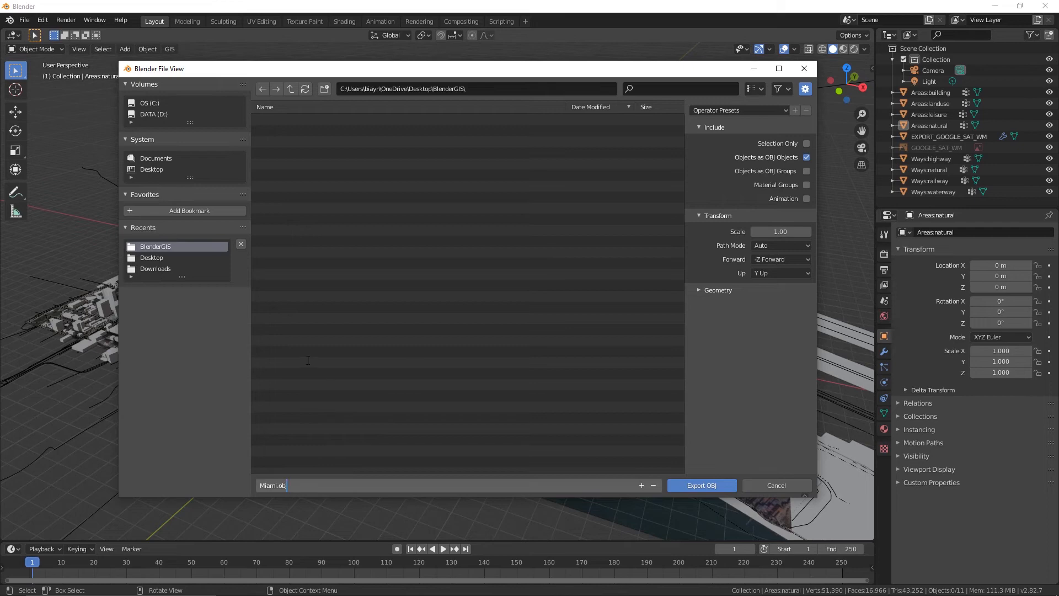
{"action": "left_click", "coordinate": [702, 485]}
{"action": "left_click", "coordinate": [701, 485]}
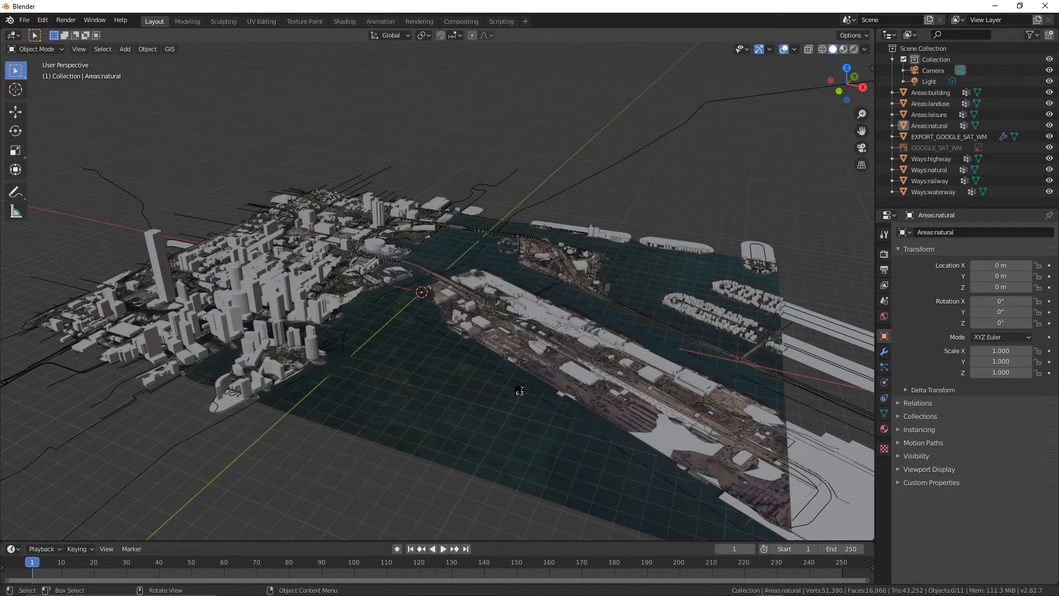
Step: Minimize Blender, check the exported files in the BlenderGIS desktop folder, and switch to Rhinoceros 6
{"action": "left_click", "coordinate": [994, 6]}
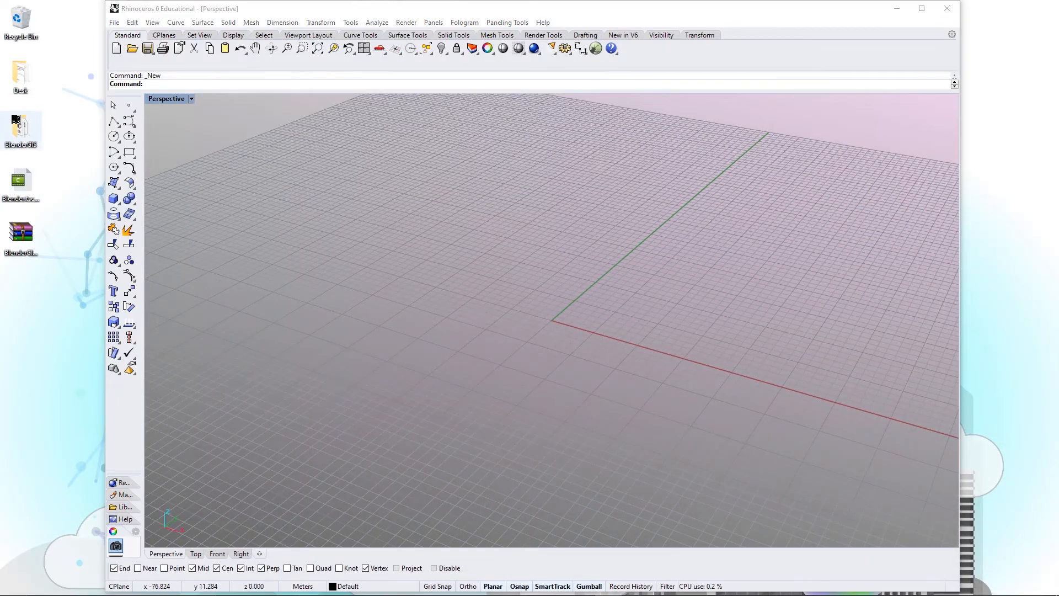
{"action": "double_click", "coordinate": [21, 128]}
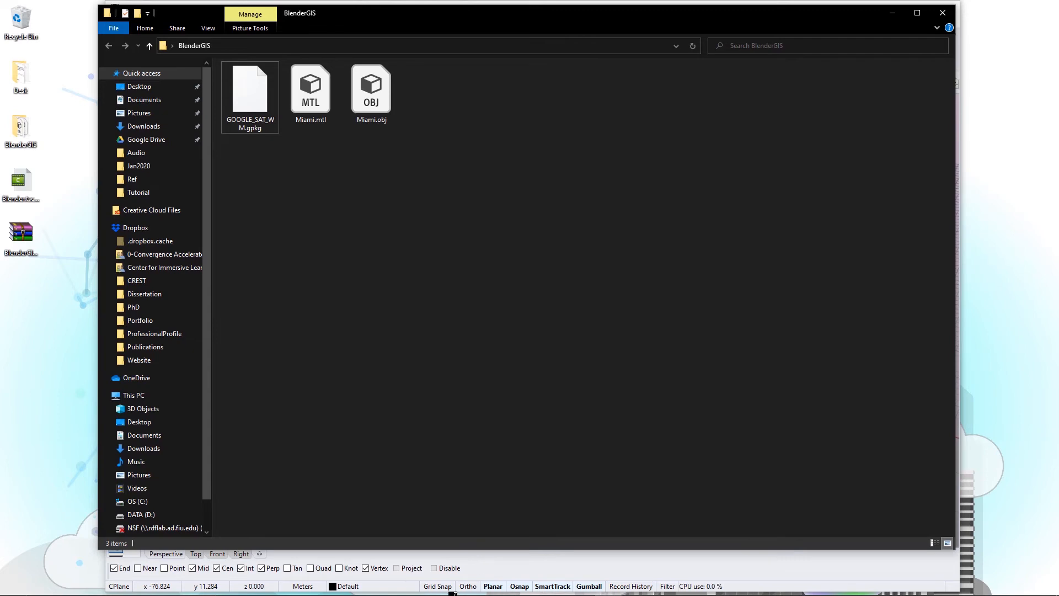
{"action": "left_click", "coordinate": [311, 590]}
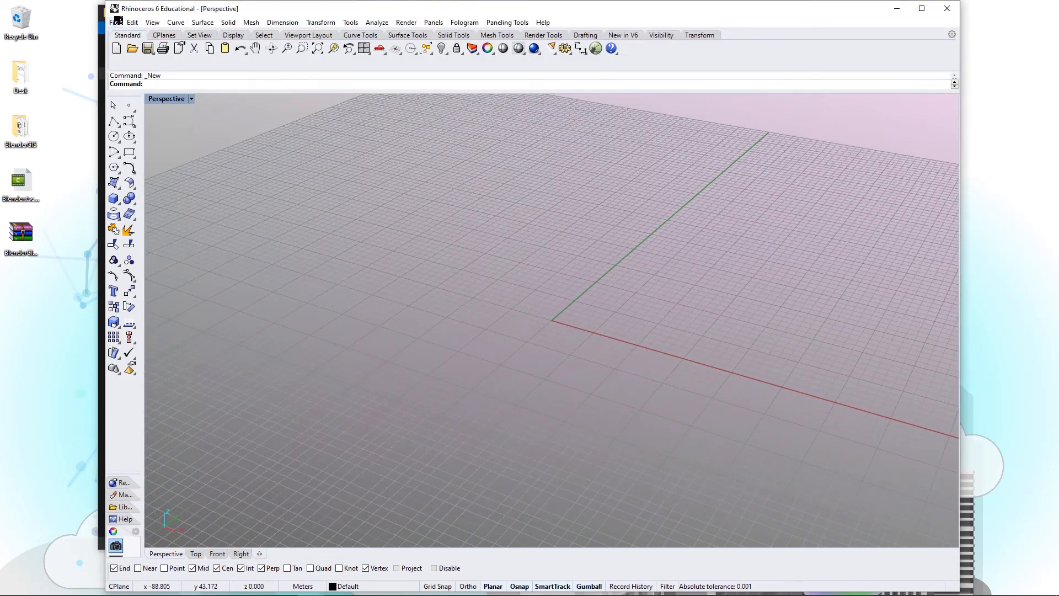
Step: Open Miami.obj in Rhino, importing OBJ groups as layers with OBJ Y mapped to Rhino Z
{"action": "left_click", "coordinate": [118, 21]}
{"action": "left_click", "coordinate": [140, 49]}
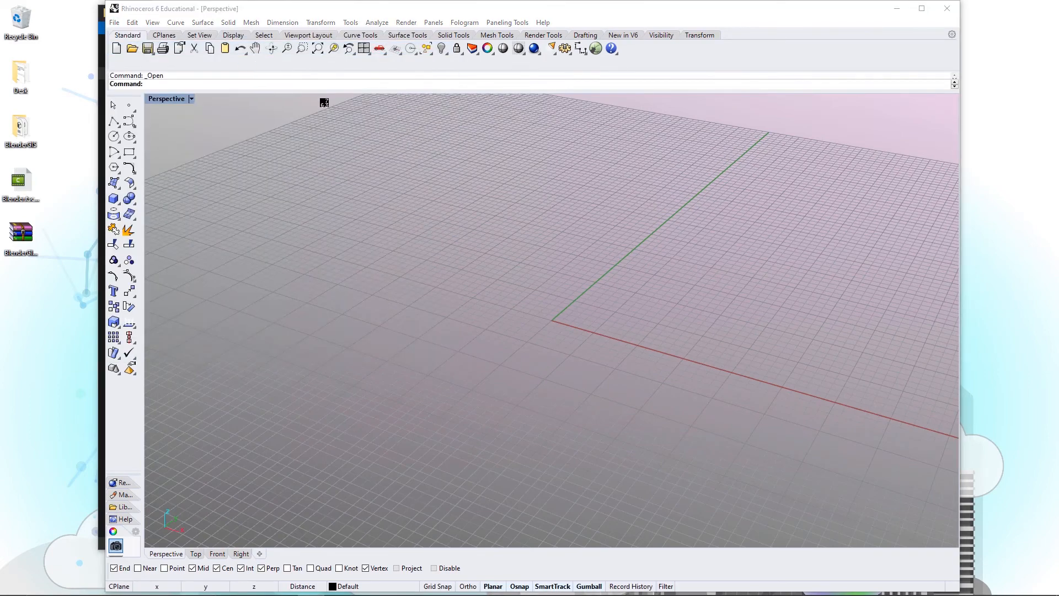
{"action": "left_click", "coordinate": [234, 137]}
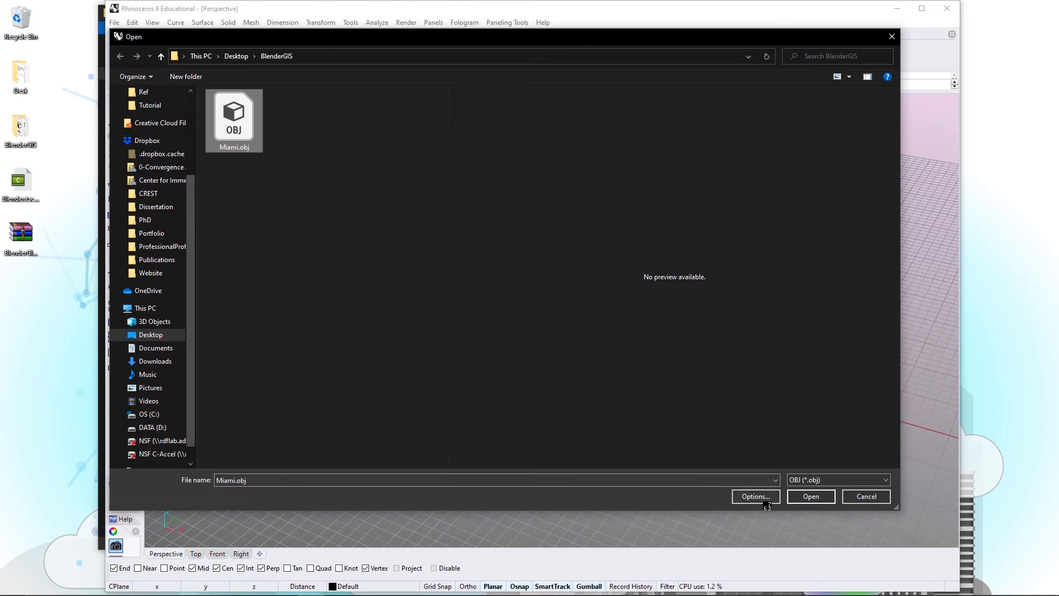
{"action": "left_click", "coordinate": [810, 497]}
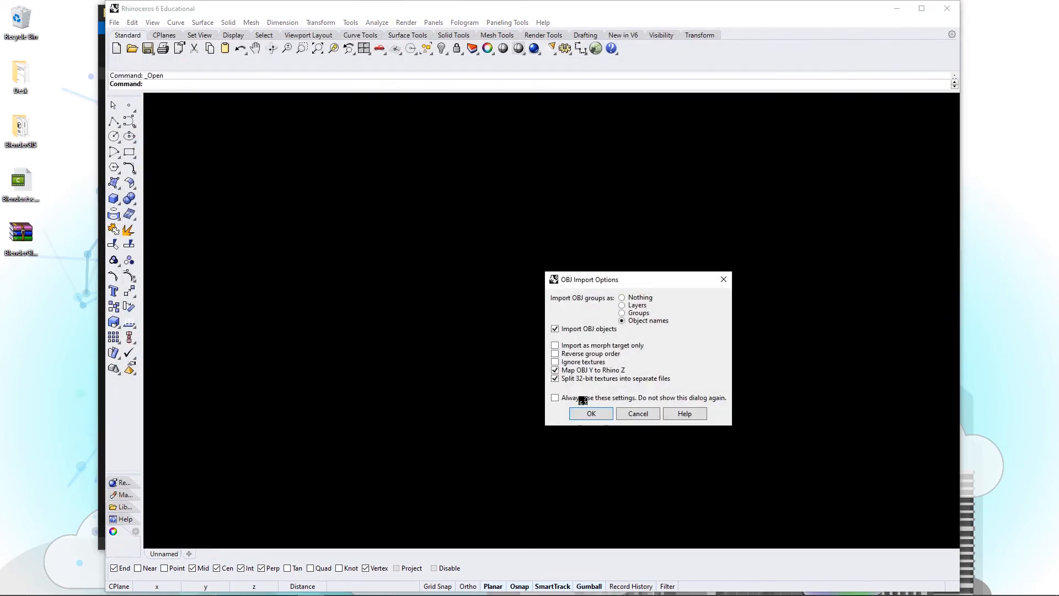
{"action": "left_click_drag", "start_coordinate": [625, 282], "coordinate": [501, 202]}
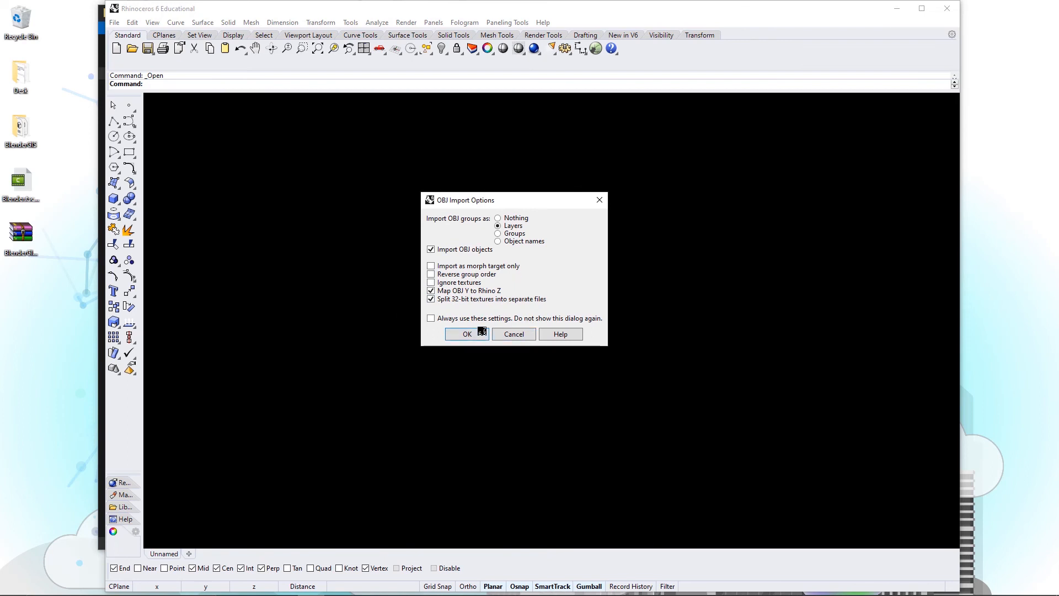
{"action": "left_click", "coordinate": [462, 334]}
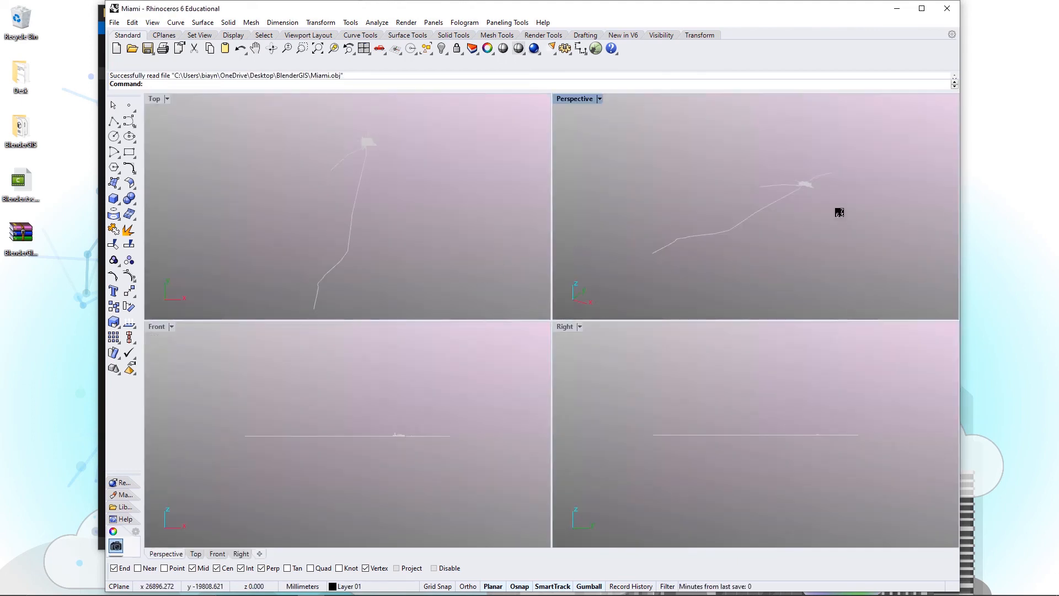
Step: Maximize the Perspective viewport, select the dense city geometry, zoom to the selection, and deselect it
{"action": "double_click", "coordinate": [583, 98]}
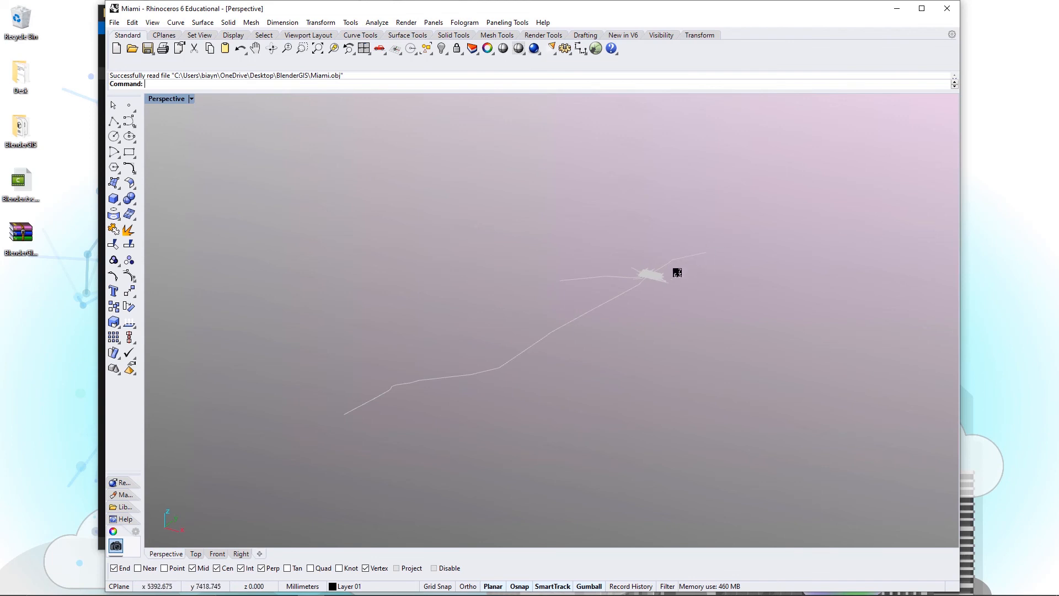
{"action": "scroll", "coordinate": [662, 277], "scroll_direction": "up", "scroll_amount": 2}
{"action": "scroll", "coordinate": [661, 277], "scroll_direction": "up", "scroll_amount": 2}
{"action": "left_click_drag", "start_coordinate": [511, 202], "coordinate": [764, 372]}
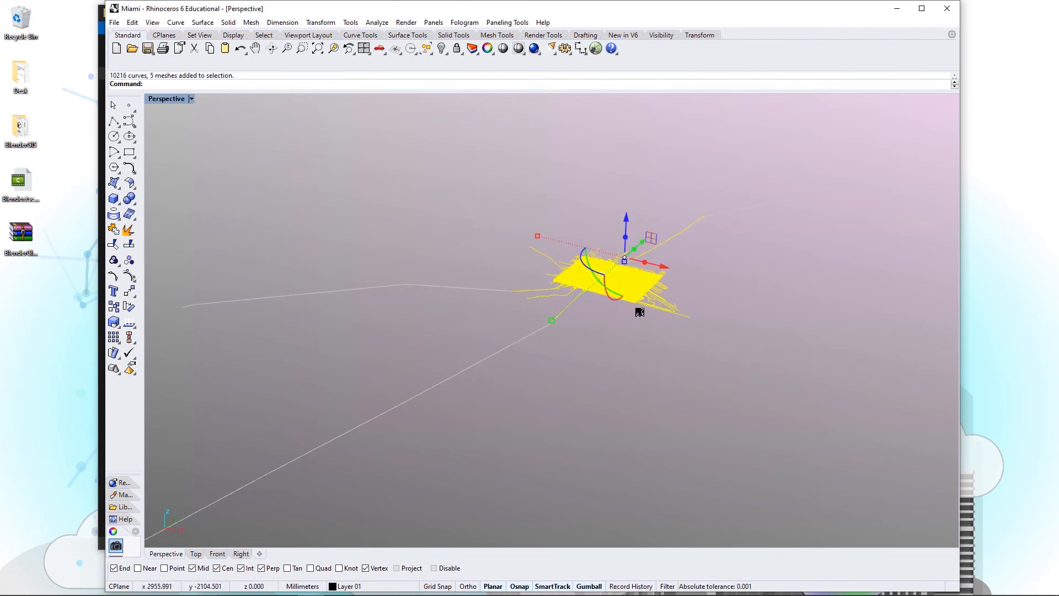
{"action": "type", "text": "s"}
{"action": "key", "text": "Return"}
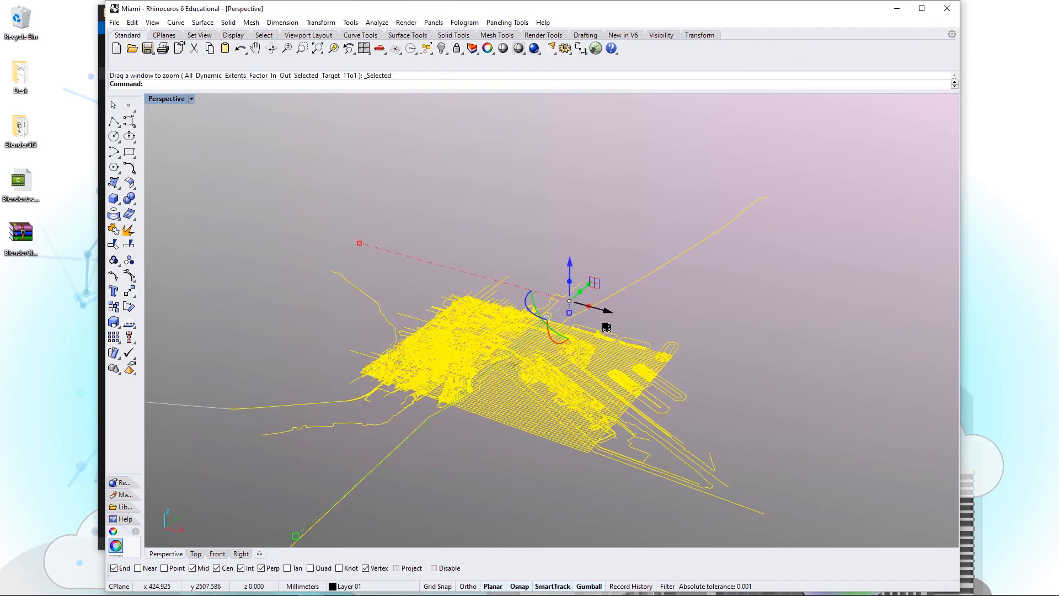
{"action": "left_click", "coordinate": [717, 234]}
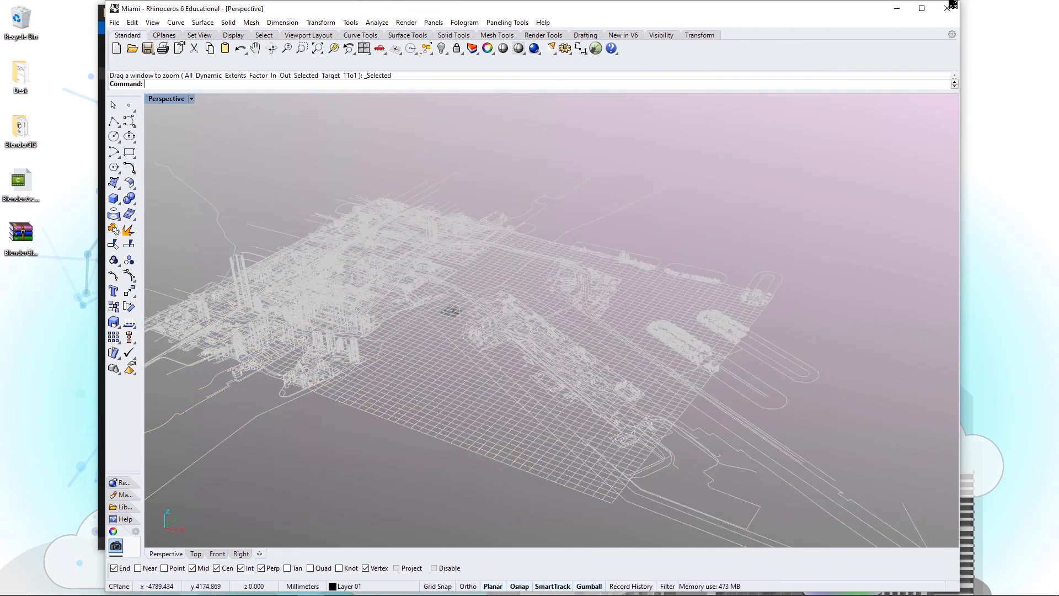
Step: Maximize the Rhino window, set the Perspective viewport to Rendered display mode, and inspect the textured city model
{"action": "left_click", "coordinate": [921, 8]}
{"action": "left_click", "coordinate": [86, 95]}
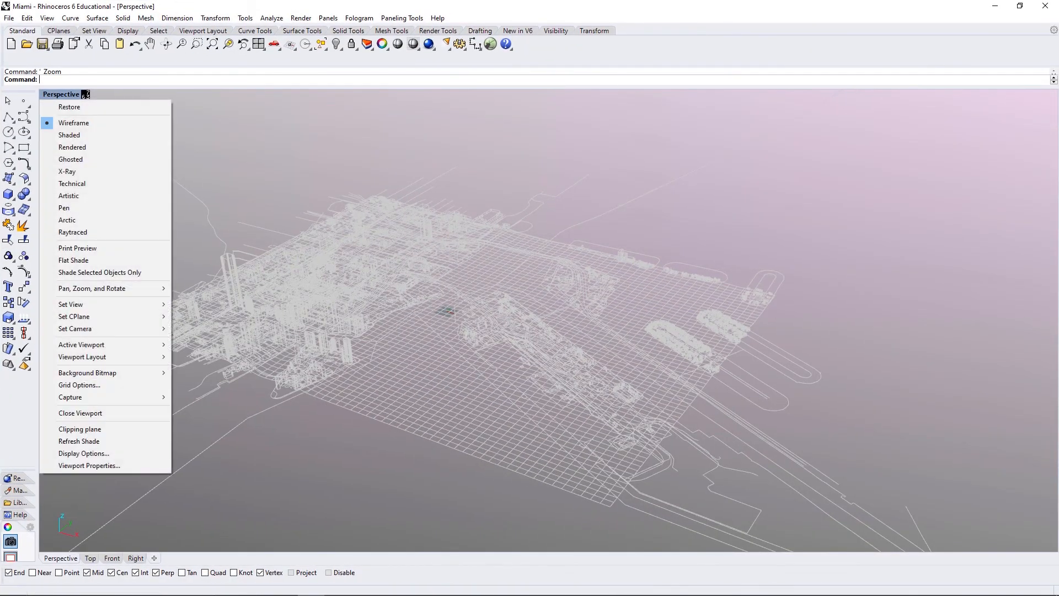
{"action": "left_click", "coordinate": [72, 147]}
{"action": "mouse_move", "coordinate": [353, 419]}
{"action": "right_mouse_down"}
{"action": "mouse_move", "coordinate": [394, 414]}
{"action": "mouse_move", "coordinate": [353, 430]}
{"action": "right_mouse_up"}
{"action": "scroll", "coordinate": [339, 353], "scroll_direction": "up", "scroll_amount": 3}
{"action": "scroll", "coordinate": [338, 353], "scroll_direction": "up", "scroll_amount": 5}
{"action": "mouse_move", "coordinate": [452, 280]}
{"action": "right_mouse_down"}
{"action": "mouse_move", "coordinate": [353, 294]}
{"action": "mouse_move", "coordinate": [446, 285]}
{"action": "mouse_move", "coordinate": [448, 298]}
{"action": "right_mouse_up"}
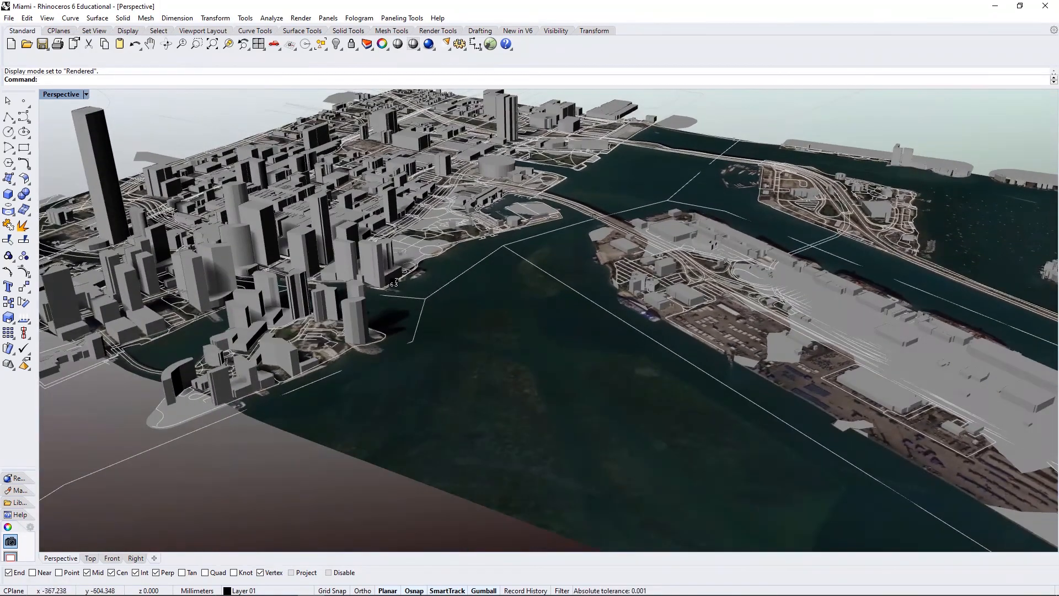
{"action": "scroll", "coordinate": [430, 298], "scroll_direction": "down", "scroll_amount": 5}
{"action": "scroll", "coordinate": [441, 276], "scroll_direction": "up", "scroll_amount": 3}
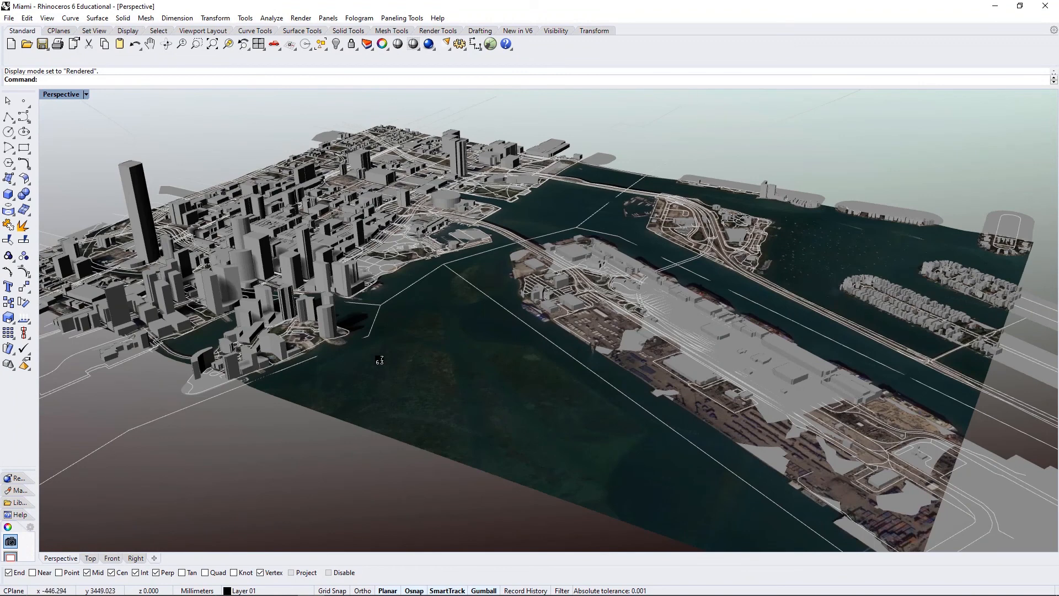